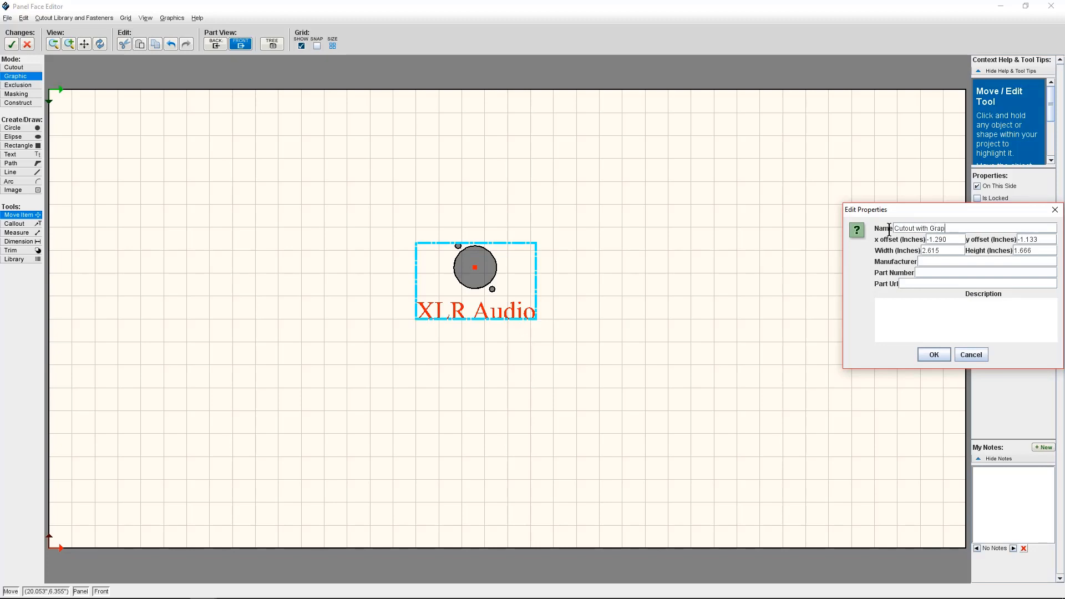
Confirm saving the item to the library as Cutout with Graphic.
{"action": "key", "text": "Return"}
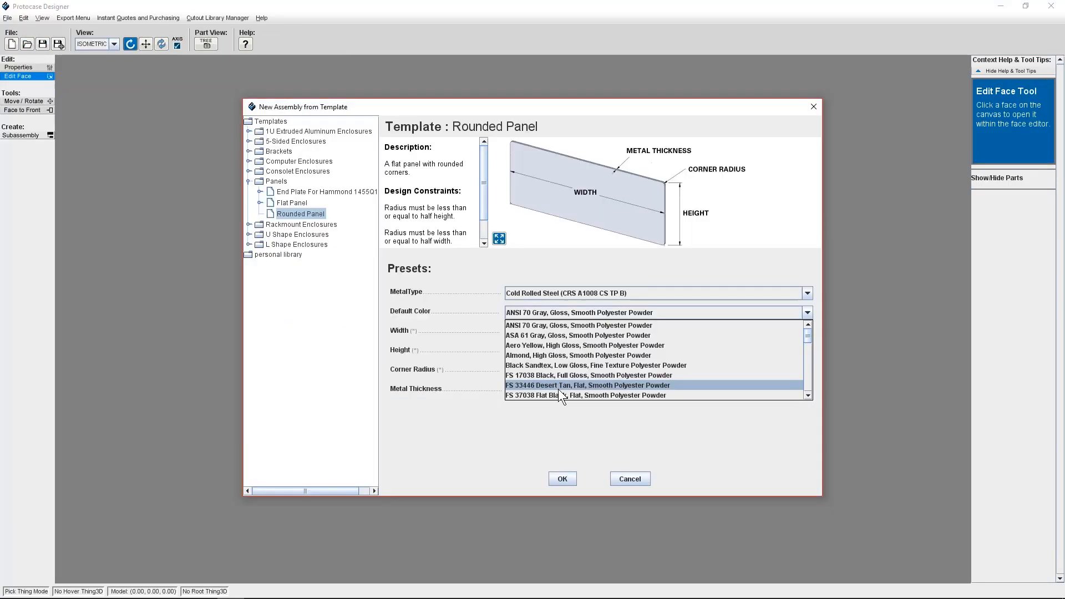
Create a new Rounded Panel from the template with 20.0 width, 10.0 height, 0.5 corner radius and 16 gauge metal.
{"action": "left_click", "coordinate": [559, 390]}
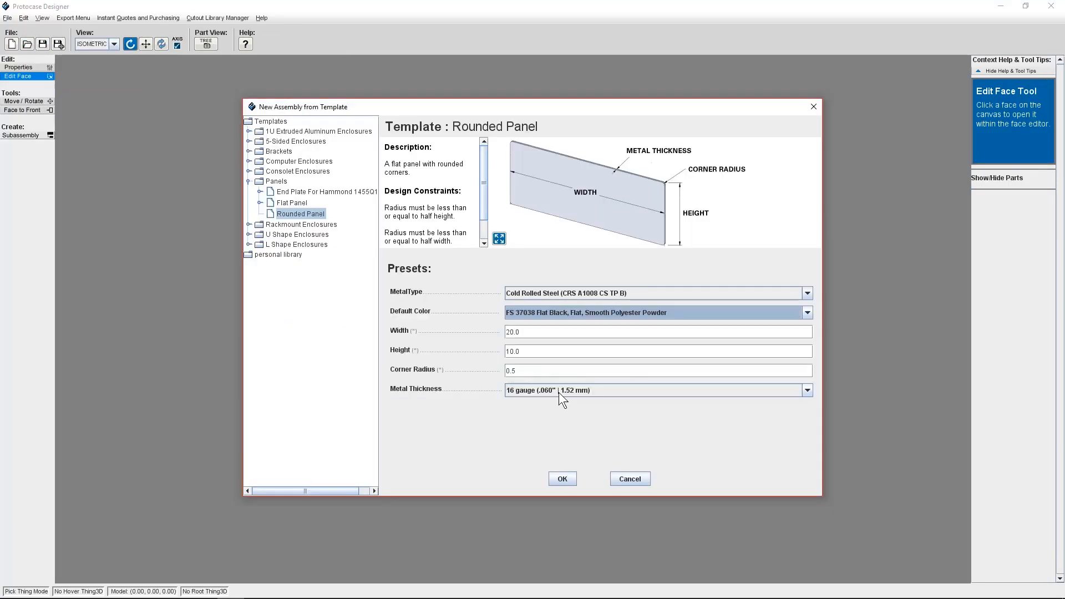
{"action": "left_click", "coordinate": [565, 481]}
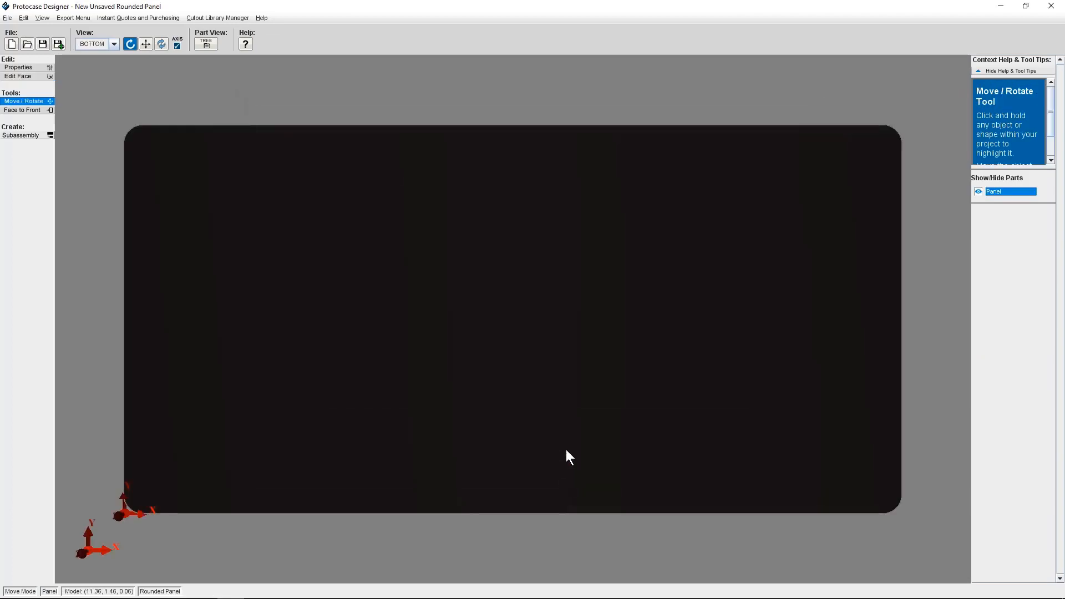
{"action": "mouse_move", "coordinate": [501, 349]}
{"action": "left_mouse_down"}
{"action": "mouse_move", "coordinate": [483, 352]}
{"action": "mouse_move", "coordinate": [502, 349]}
{"action": "left_mouse_up"}
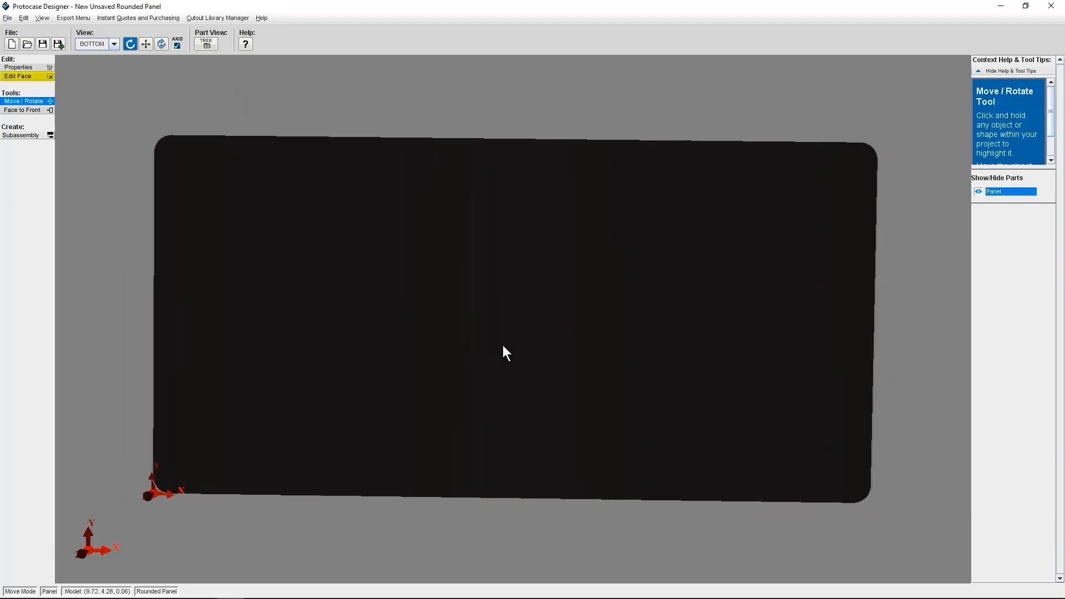
Open the panel's face in the face editor, maximize it, and turn on grid snapping and grid display.
{"action": "left_click", "coordinate": [22, 76]}
{"action": "left_click", "coordinate": [470, 289]}
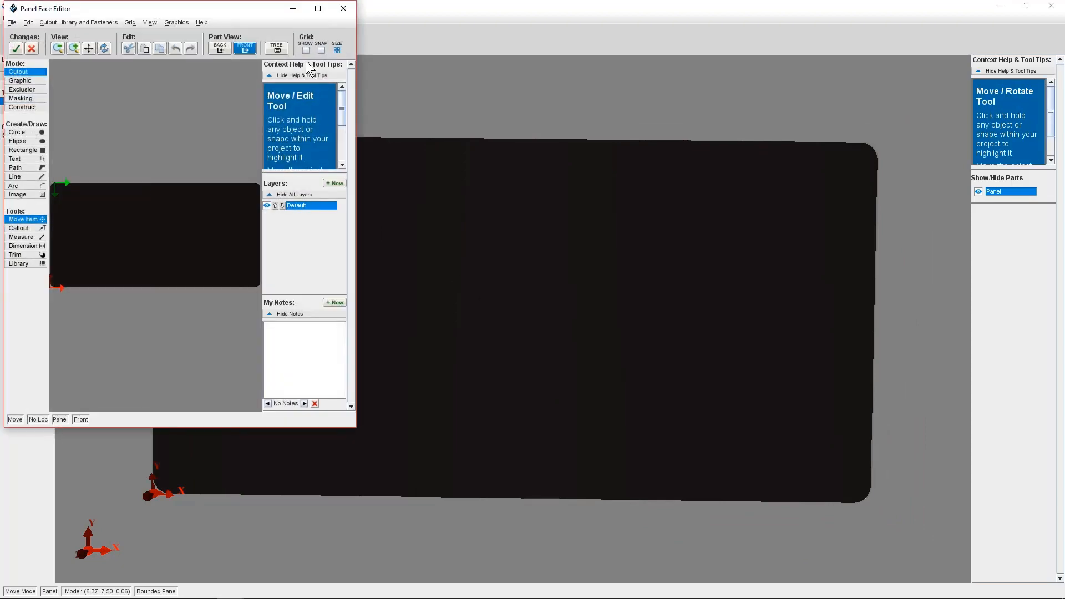
{"action": "left_click", "coordinate": [320, 8]}
{"action": "left_click", "coordinate": [317, 46]}
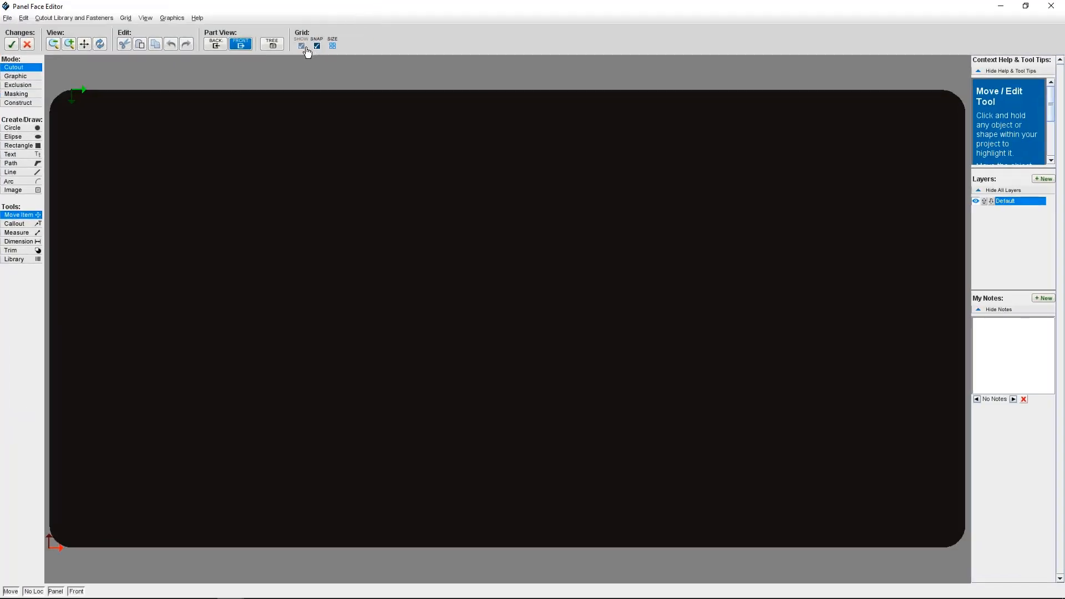
{"action": "left_click", "coordinate": [302, 47]}
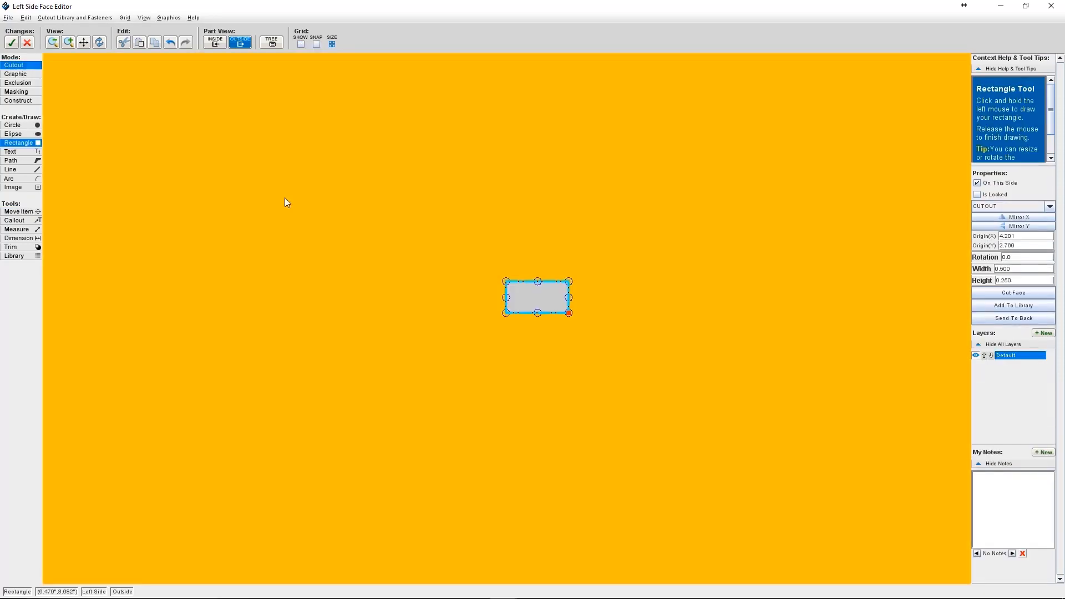
Draw a rectangular cutout 1.000 by 0.500 inches on the panel face.
{"action": "key", "text": "Escape"}
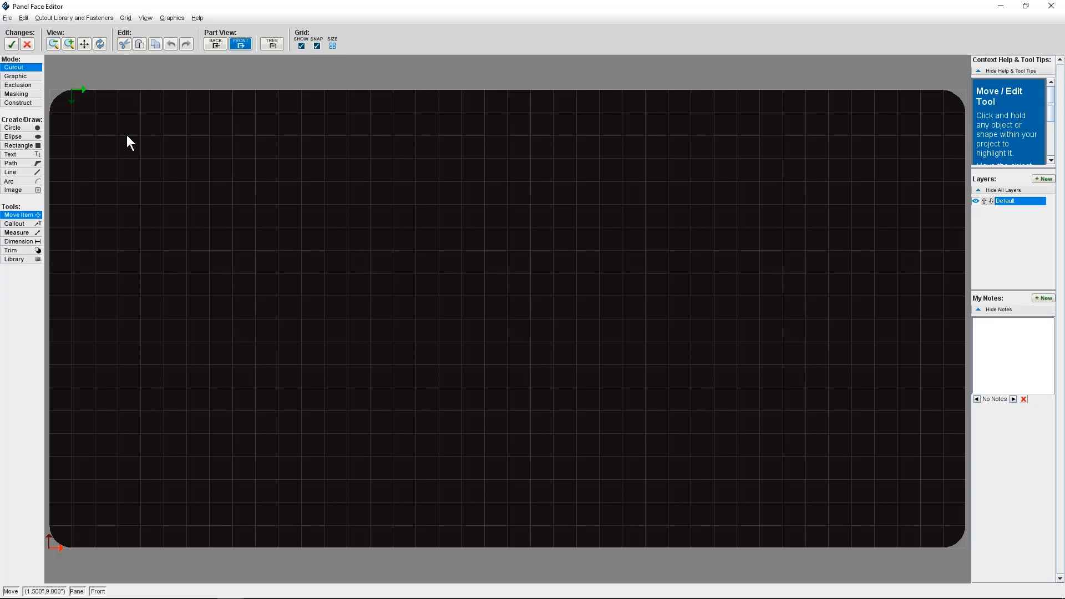
{"action": "left_click", "coordinate": [19, 145]}
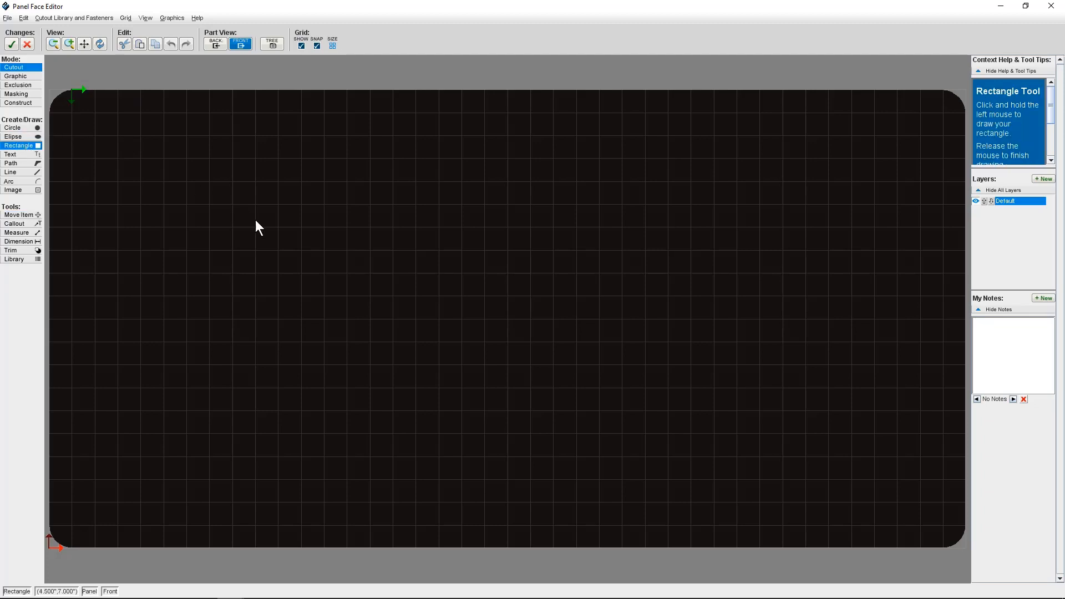
{"action": "left_click_drag", "start_coordinate": [256, 221], "coordinate": [305, 242]}
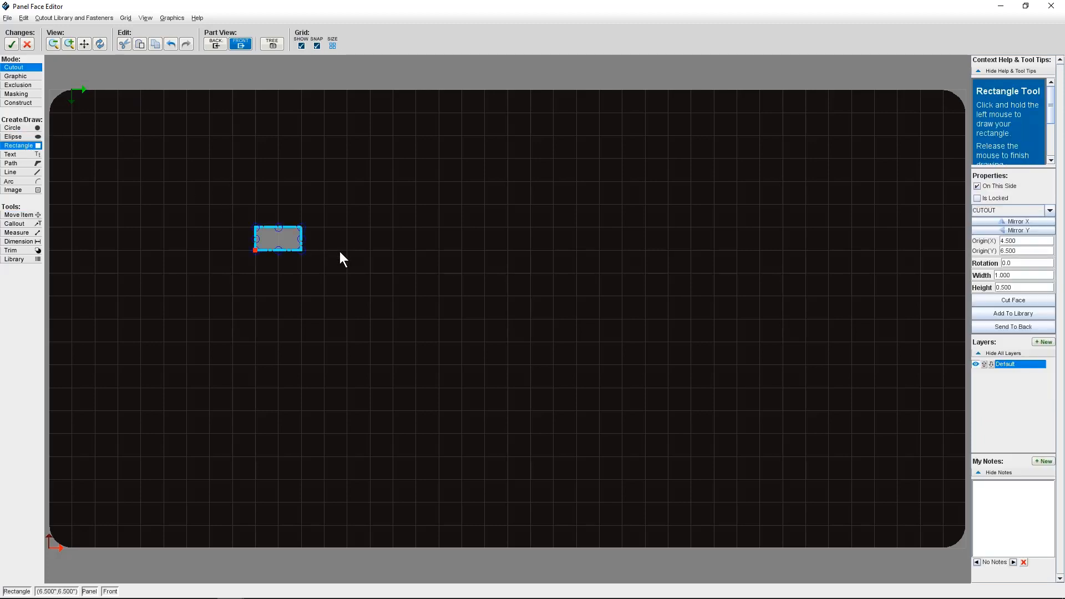
Copy the rectangle and place three copies to form a two-by-two grid of cutouts.
{"action": "key", "text": "ctrl+c"}
{"action": "key", "text": "ctrl+v"}
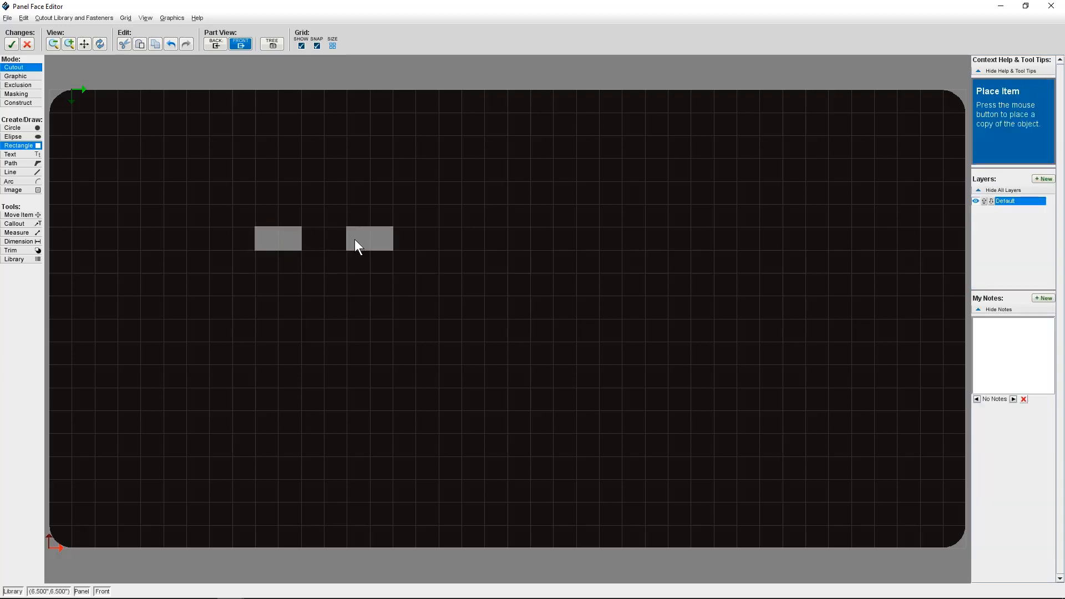
{"action": "left_click", "coordinate": [355, 239]}
{"action": "left_click", "coordinate": [356, 288]}
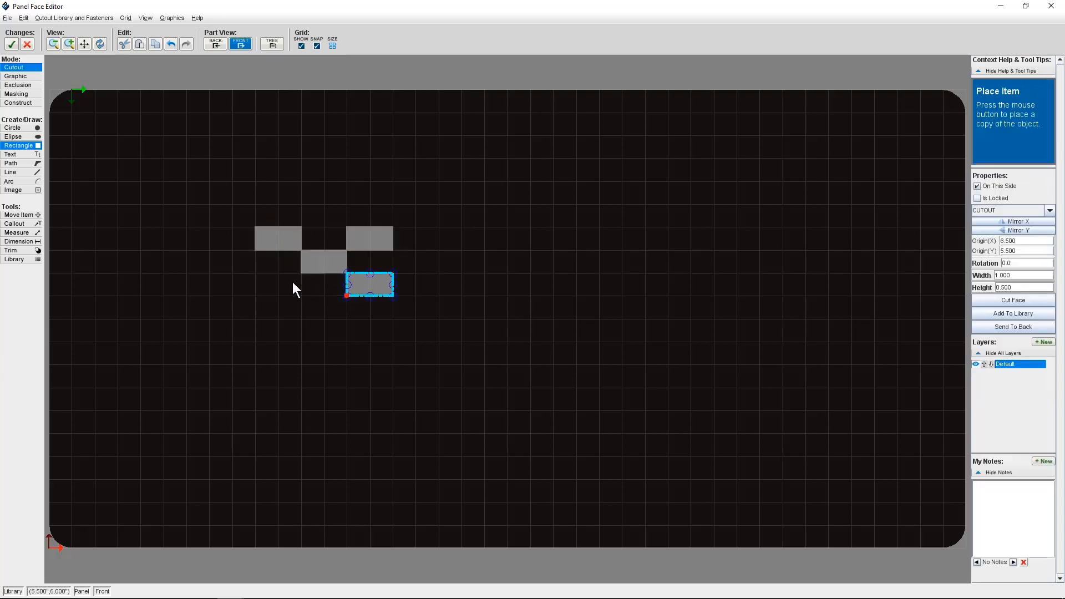
{"action": "left_click", "coordinate": [262, 290]}
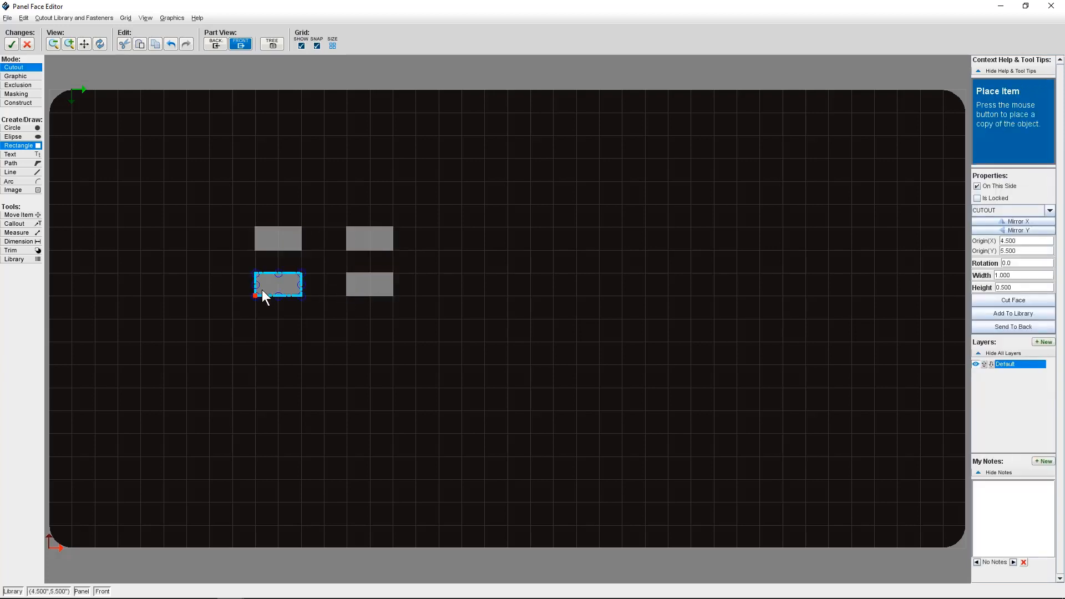
{"action": "key", "text": "Escape"}
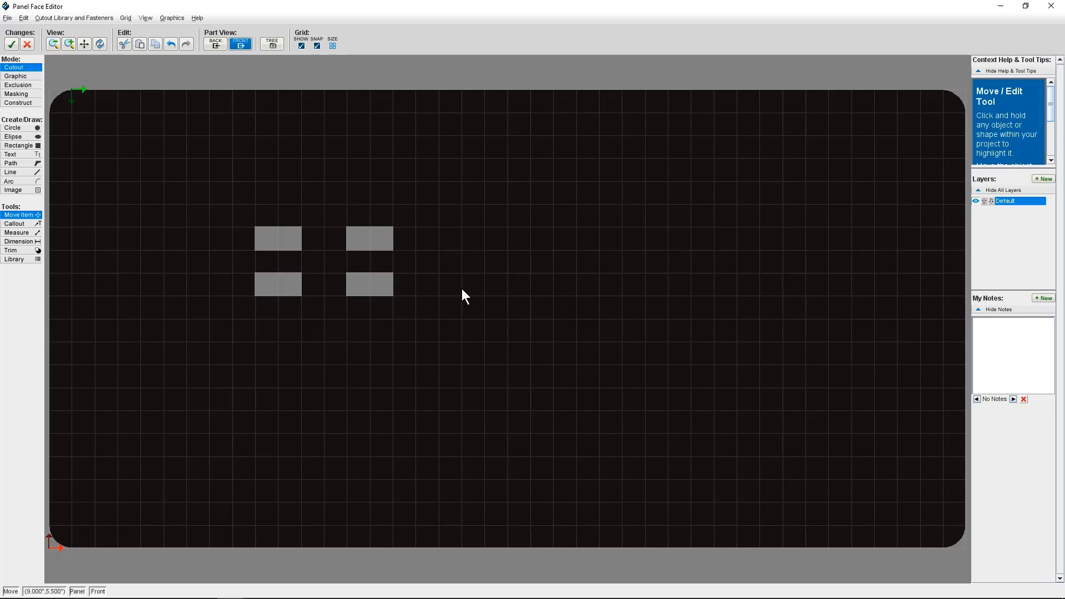
Select all four rectangular cutouts and group them.
{"action": "left_click", "coordinate": [283, 246]}
{"action": "left_click", "coordinate": [368, 240], "text": "shift"}
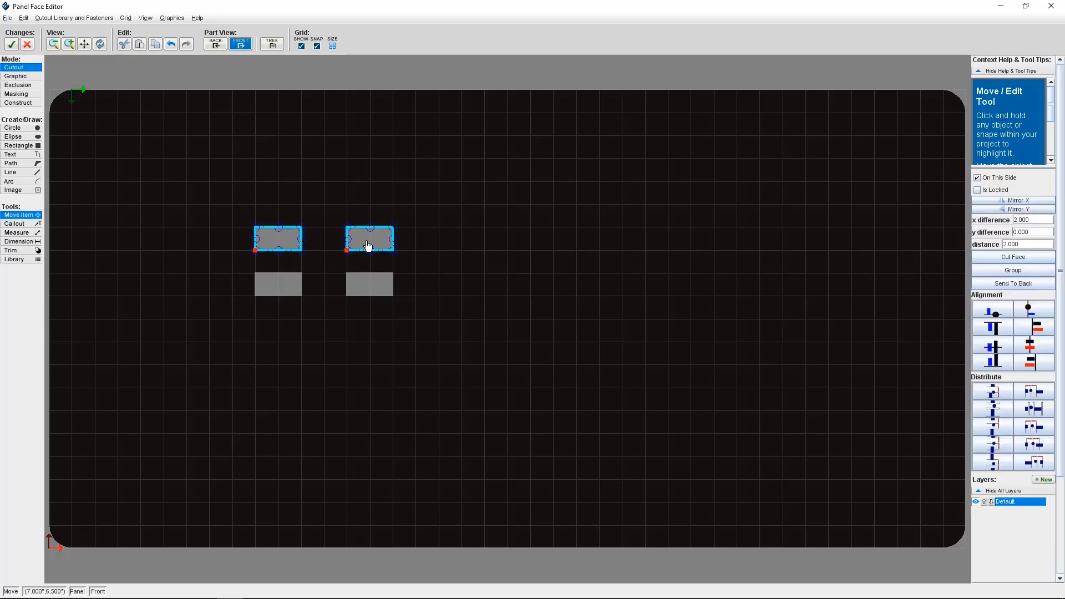
{"action": "left_click", "coordinate": [286, 292], "text": "shift"}
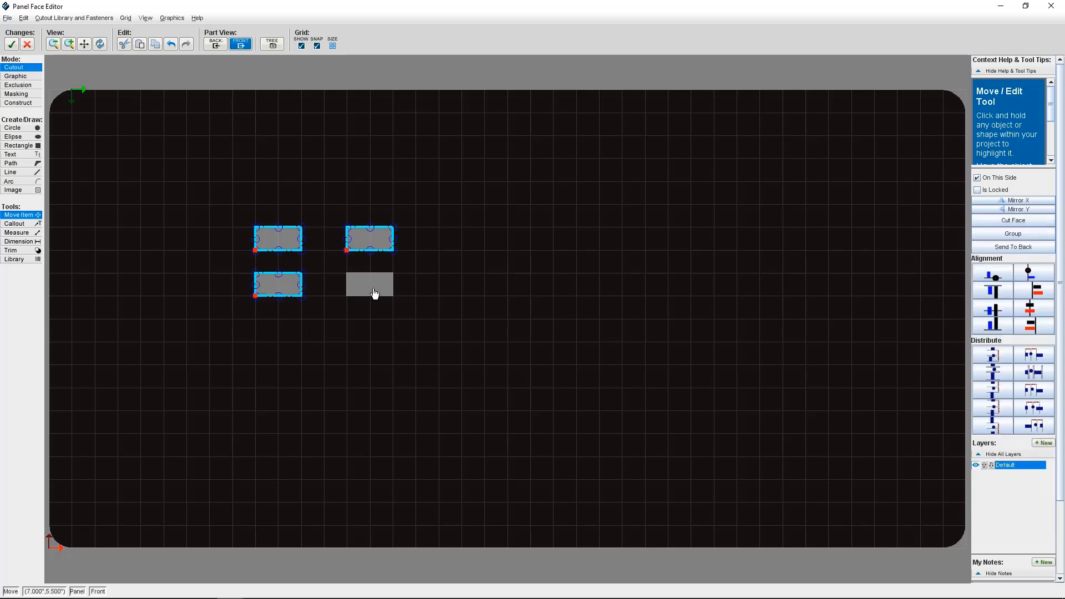
{"action": "left_click", "coordinate": [375, 294], "text": "shift"}
{"action": "left_click_drag", "start_coordinate": [429, 213], "coordinate": [229, 306]}
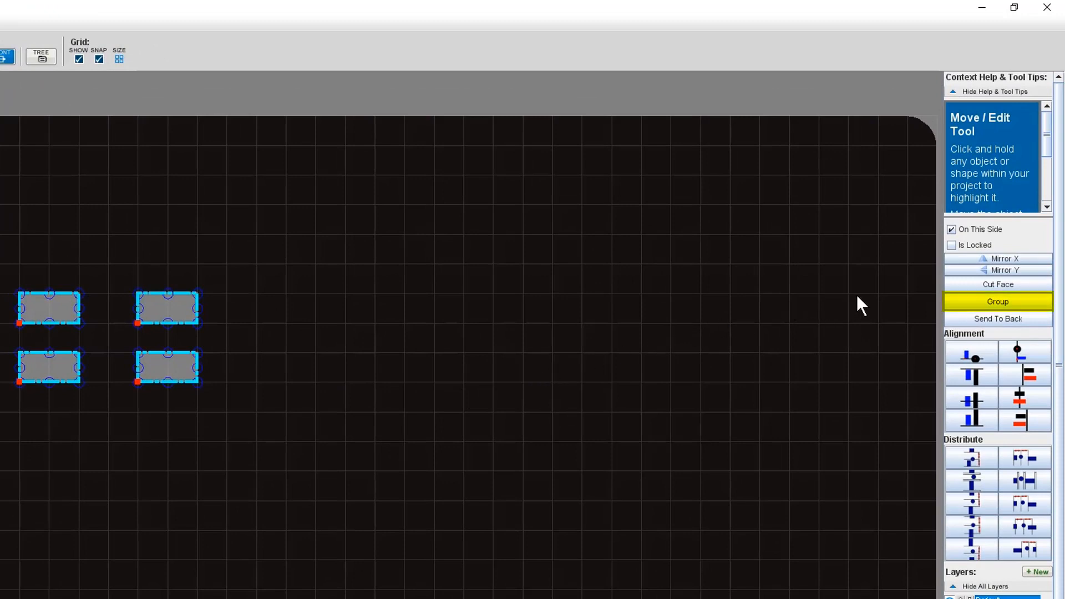
{"action": "left_click", "coordinate": [970, 304]}
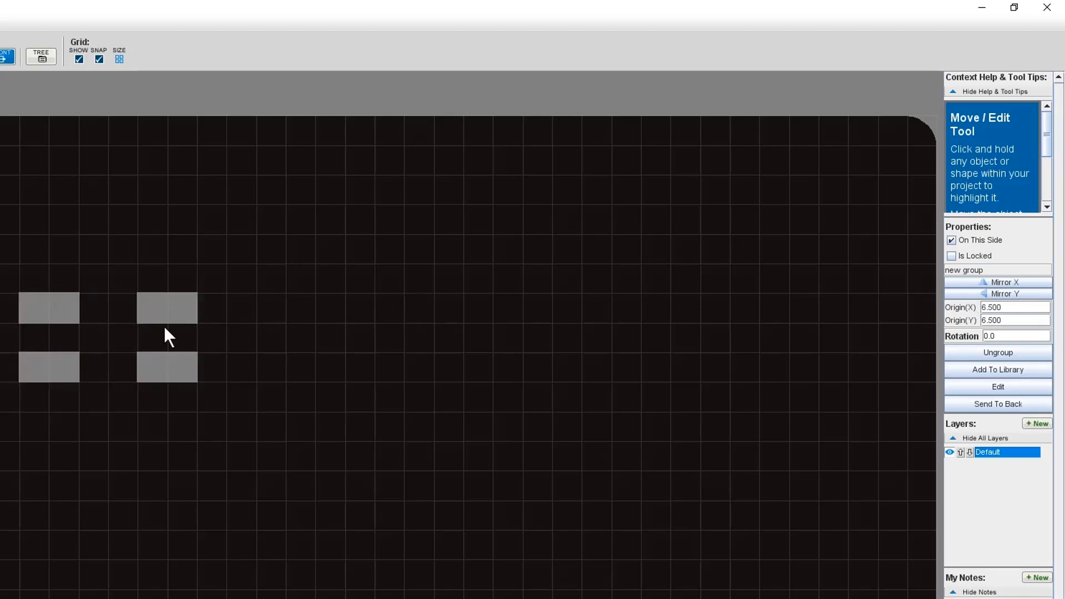
Move the group to origin X 8.000 and ungroup the rectangles.
{"action": "left_click_drag", "start_coordinate": [164, 326], "coordinate": [189, 333]}
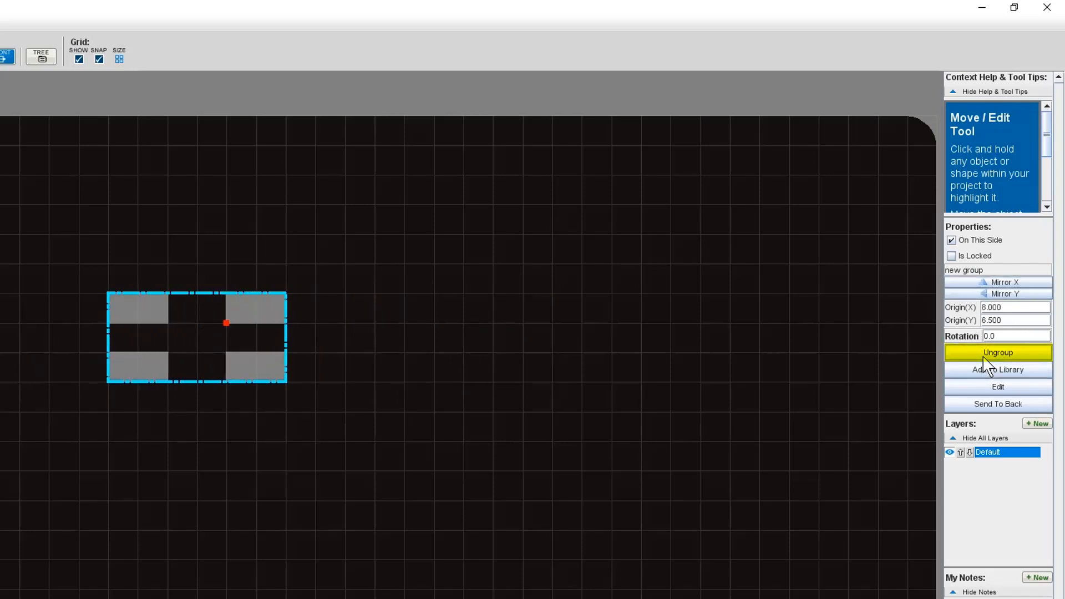
{"action": "left_click", "coordinate": [984, 355]}
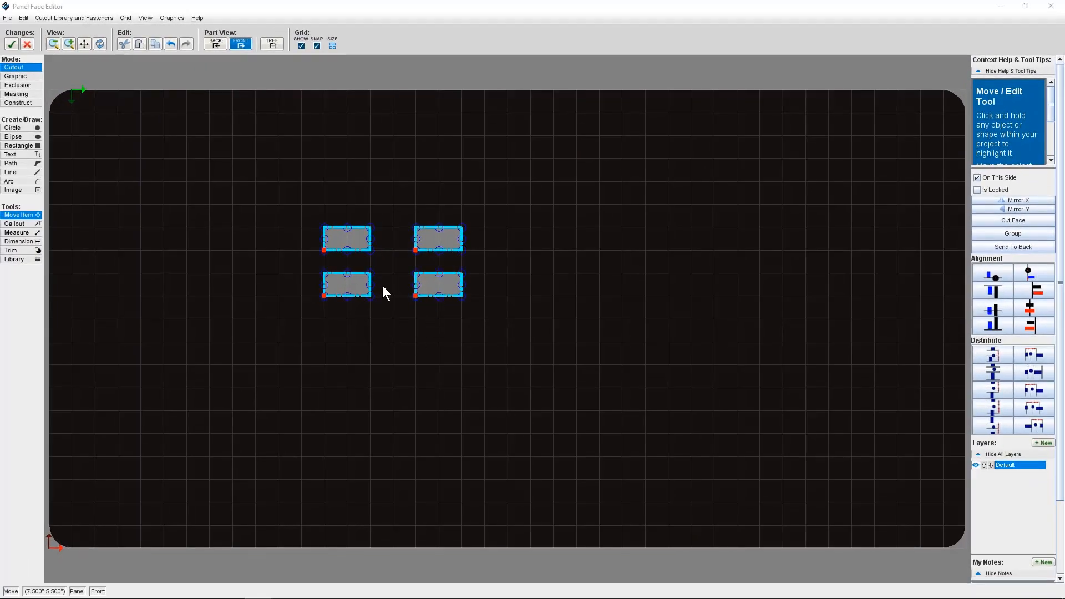
Set the top-left rectangle's width to 2 inches.
{"action": "left_click", "coordinate": [332, 339]}
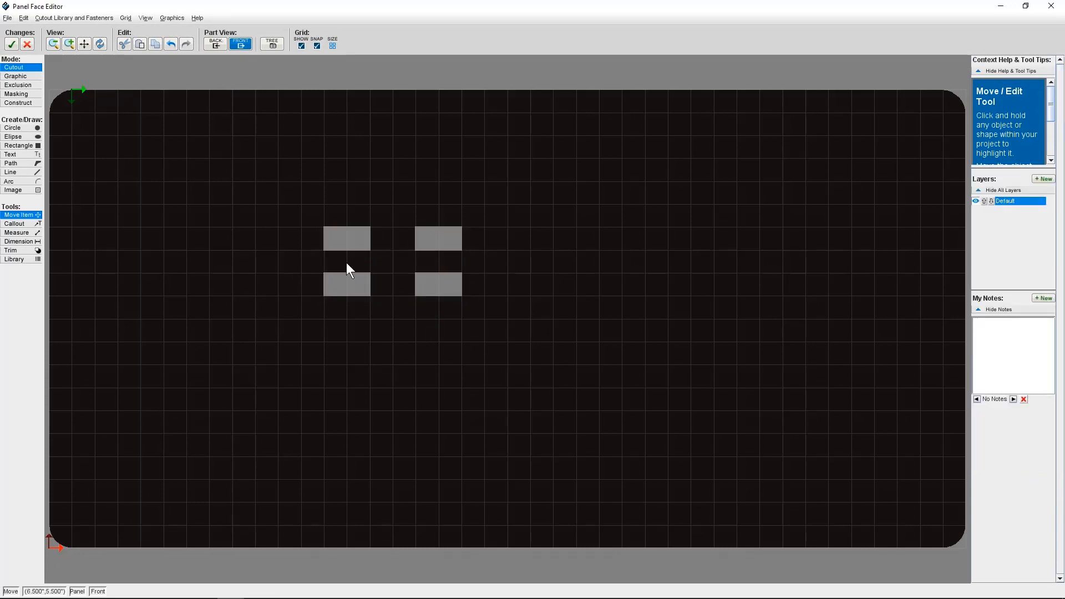
{"action": "left_click", "coordinate": [351, 251]}
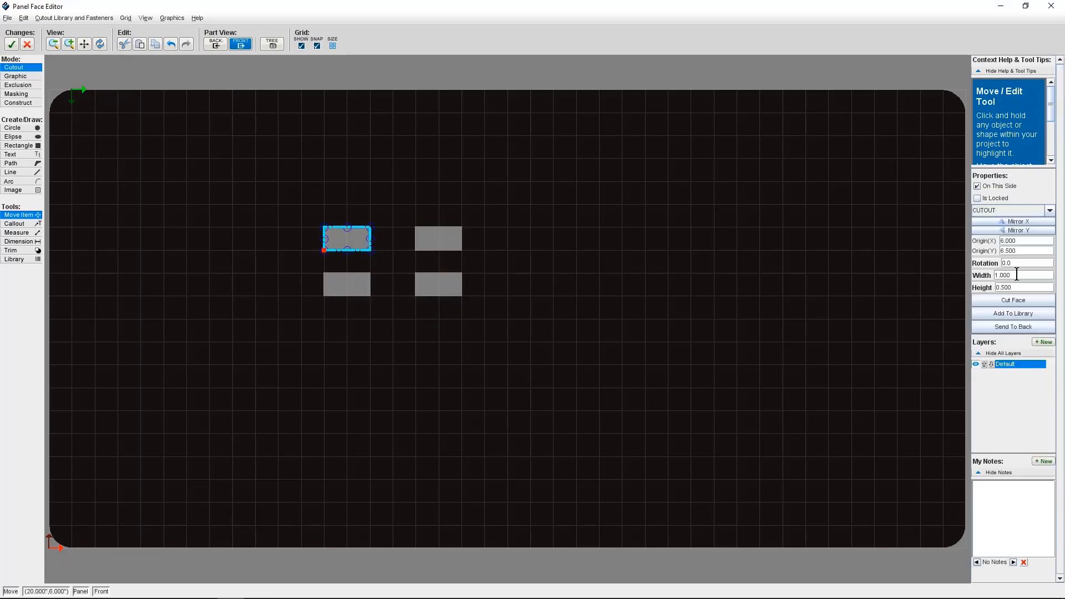
{"action": "left_click", "coordinate": [987, 275]}
{"action": "type", "text": "2"}
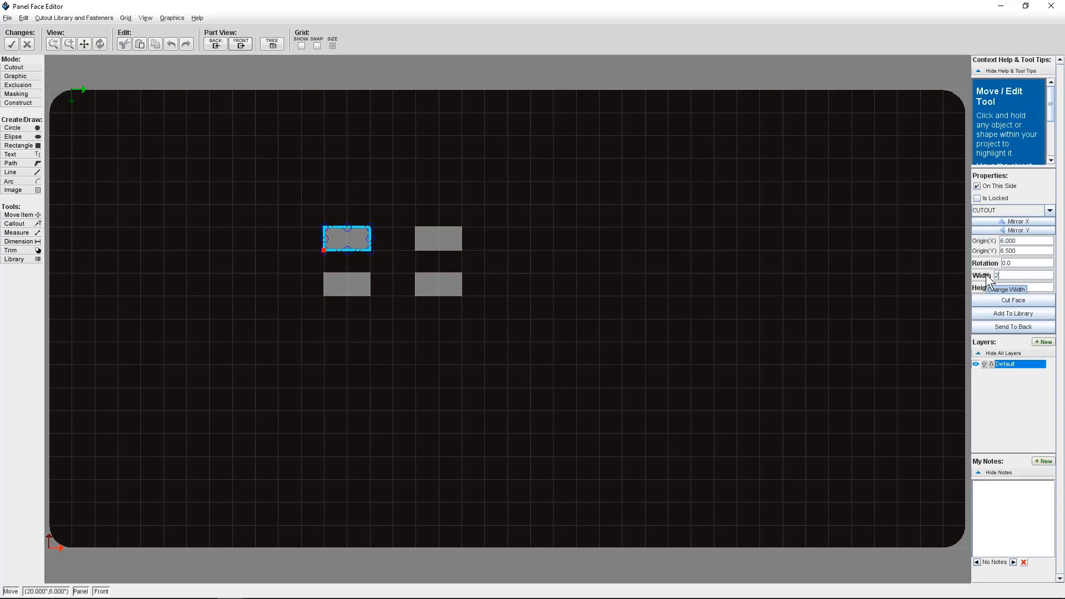
{"action": "key", "text": "Return"}
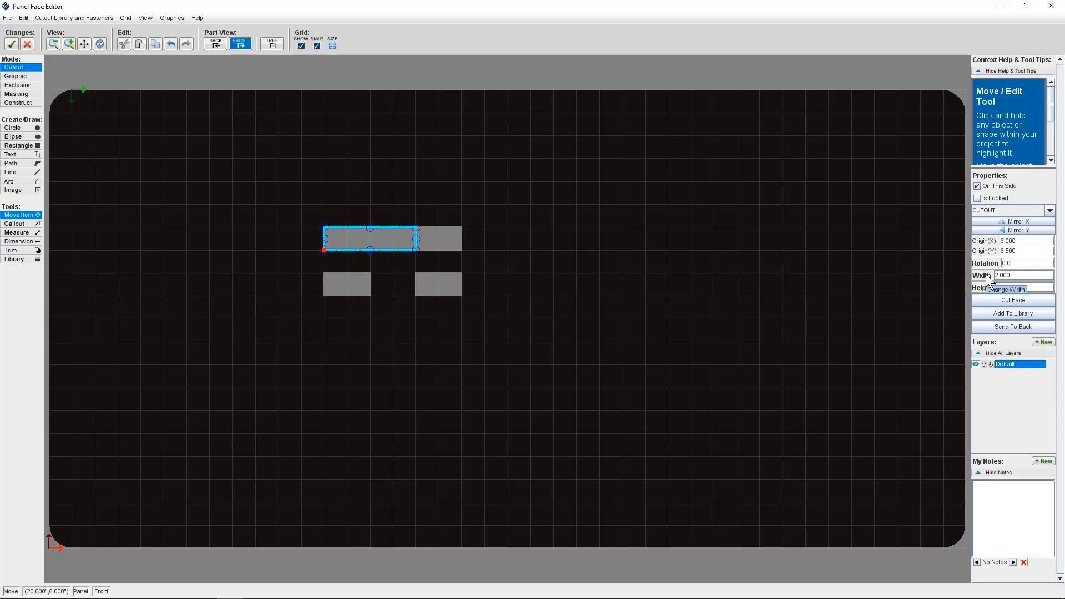
Undo the width change.
{"action": "left_click", "coordinate": [467, 224]}
{"action": "key", "text": "ctrl+z"}
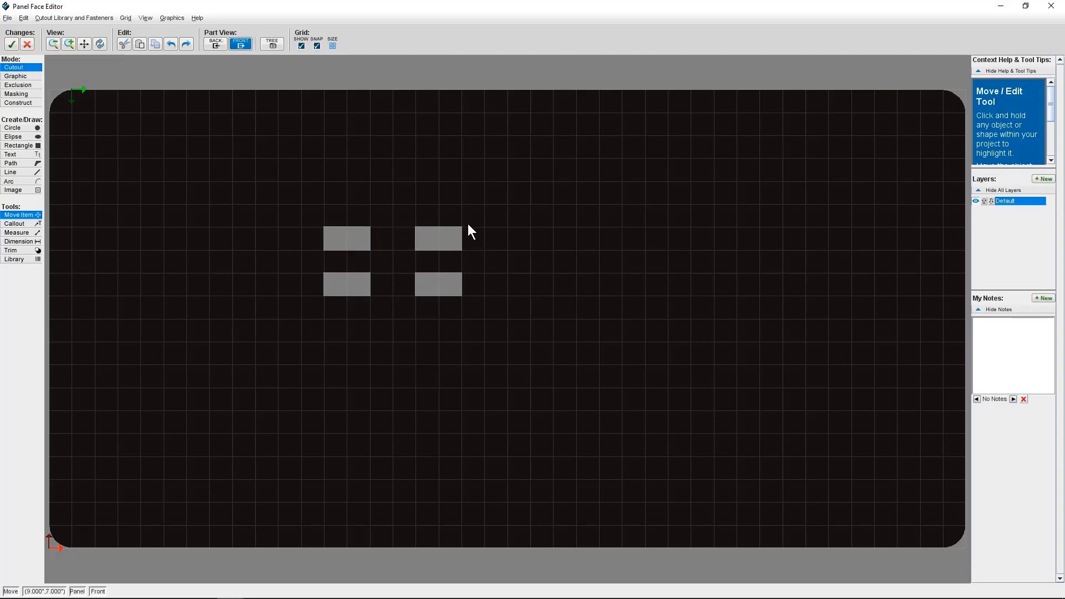
Switch to Graphic mode and draw a circle about 1.4 inches in diameter.
{"action": "left_click_drag", "start_coordinate": [499, 217], "coordinate": [307, 303]}
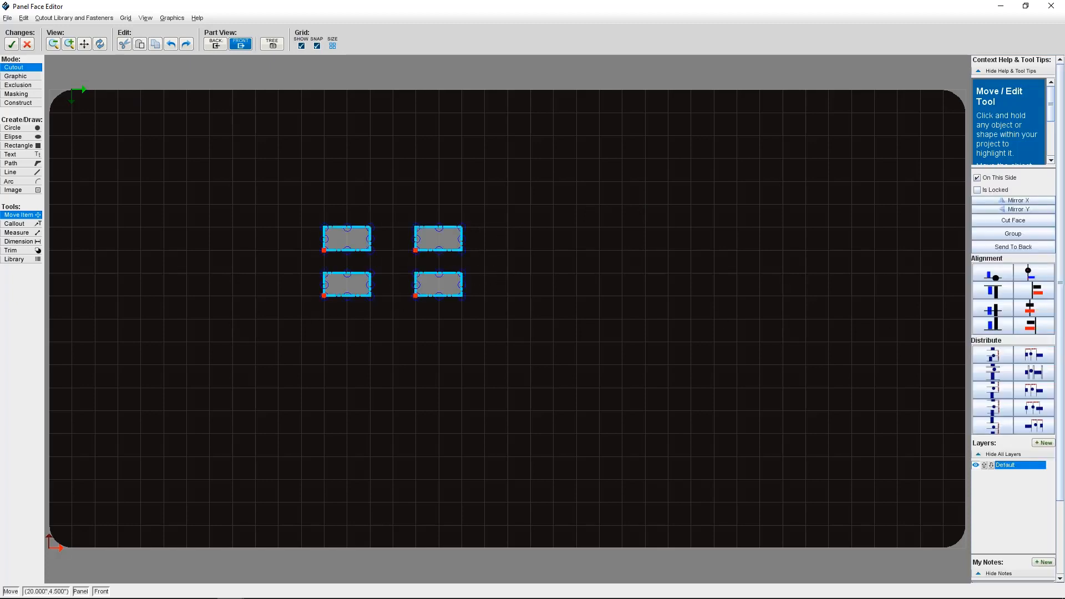
{"action": "left_click", "coordinate": [16, 76]}
{"action": "left_click", "coordinate": [12, 127]}
{"action": "left_click_drag", "start_coordinate": [312, 236], "coordinate": [325, 247]}
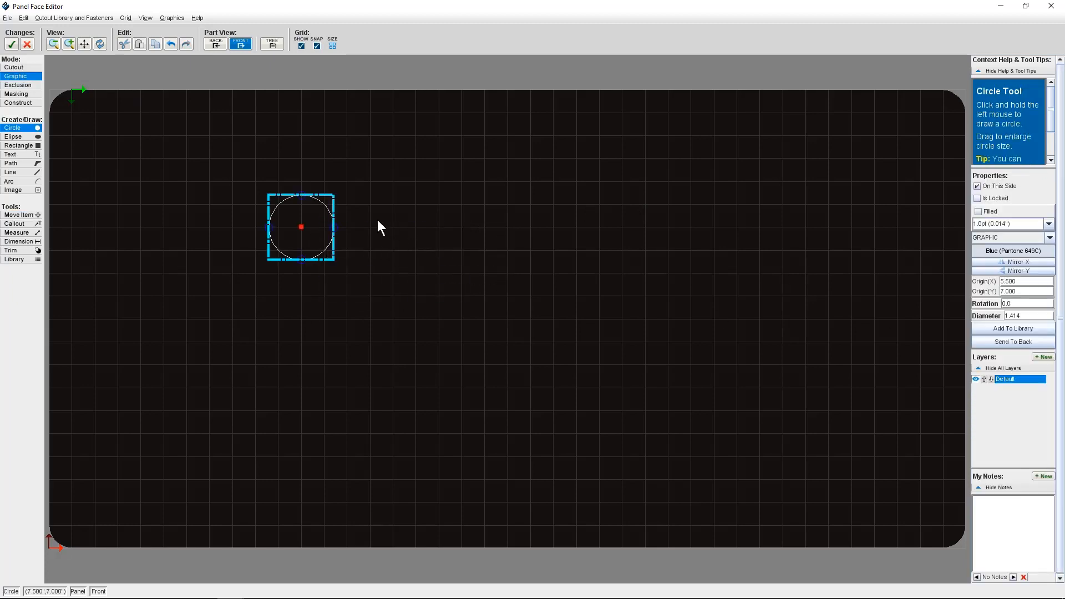
Draw two more circles of about 1 inch diameter, one to the right and one below.
{"action": "left_click_drag", "start_coordinate": [375, 219], "coordinate": [388, 234]}
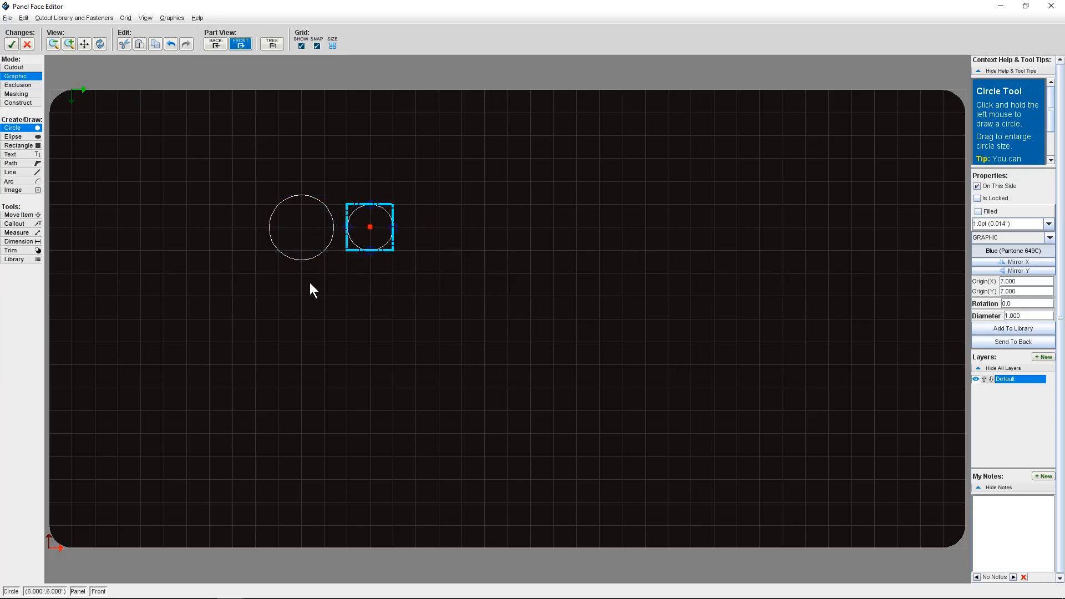
{"action": "left_click_drag", "start_coordinate": [288, 299], "coordinate": [294, 302]}
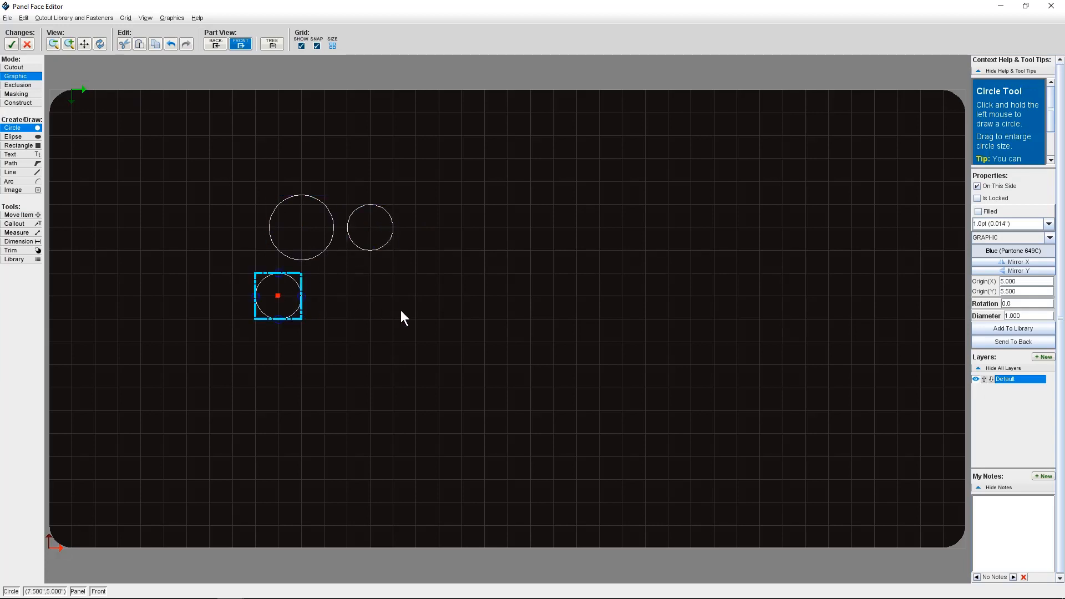
{"action": "key", "text": "Escape"}
Select the three circles and group them.
{"action": "left_click_drag", "start_coordinate": [186, 187], "coordinate": [727, 333]}
{"action": "left_click", "coordinate": [1030, 260]}
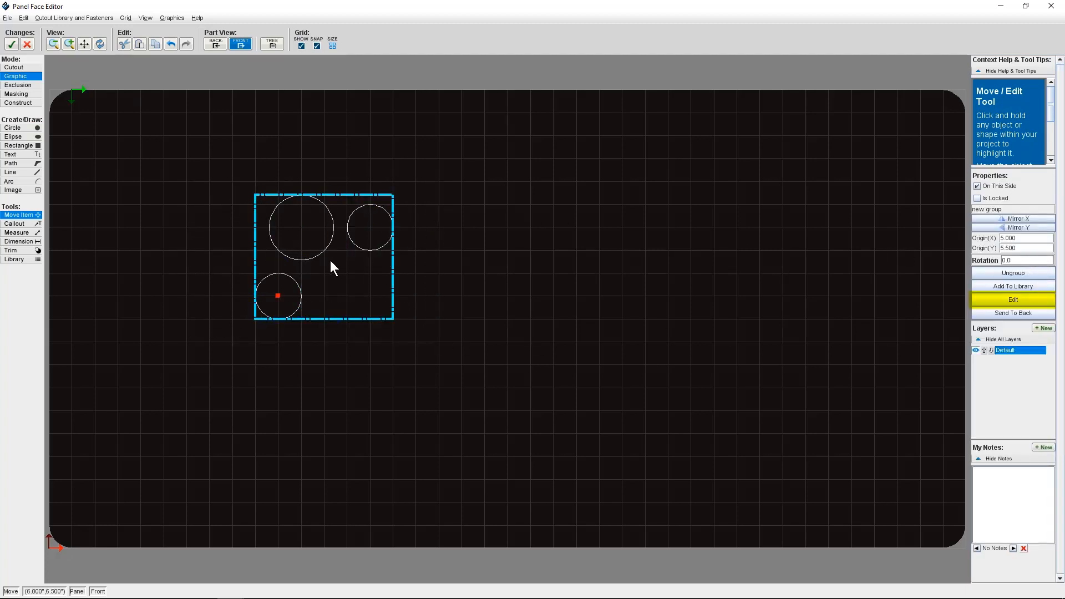
Open the circle group for editing and set the lower circle's diameter to 0.9 inch.
{"action": "left_click", "coordinate": [1008, 301]}
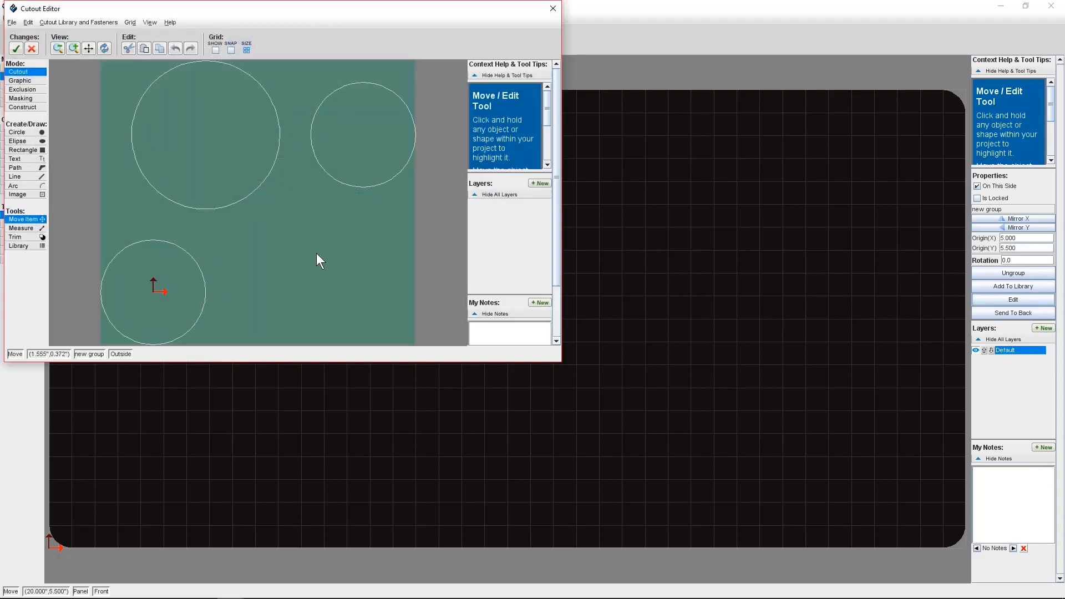
{"action": "left_click", "coordinate": [135, 268]}
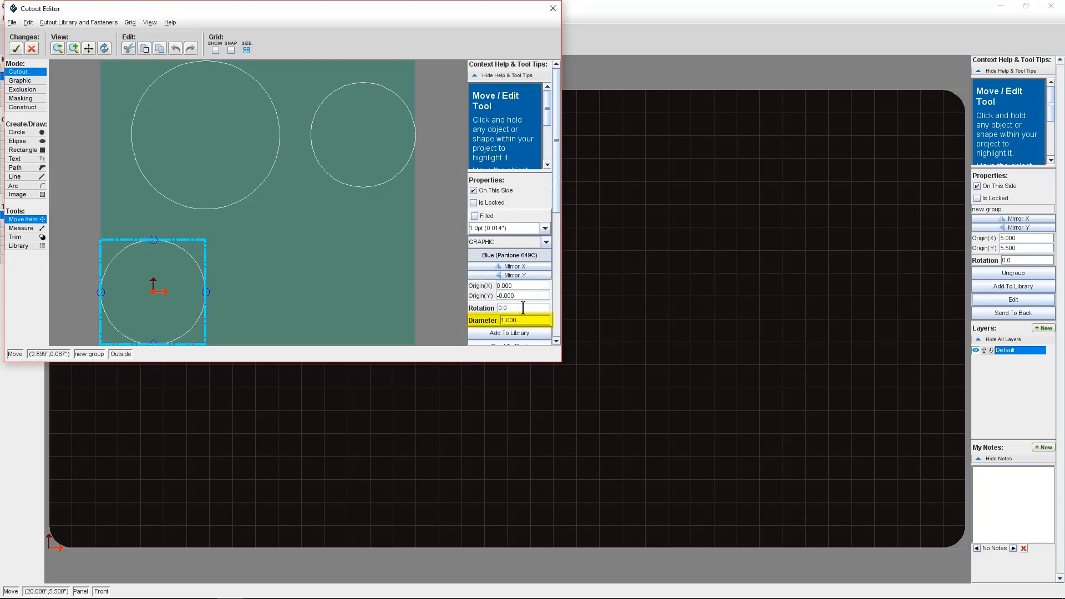
{"action": "left_click", "coordinate": [496, 320]}
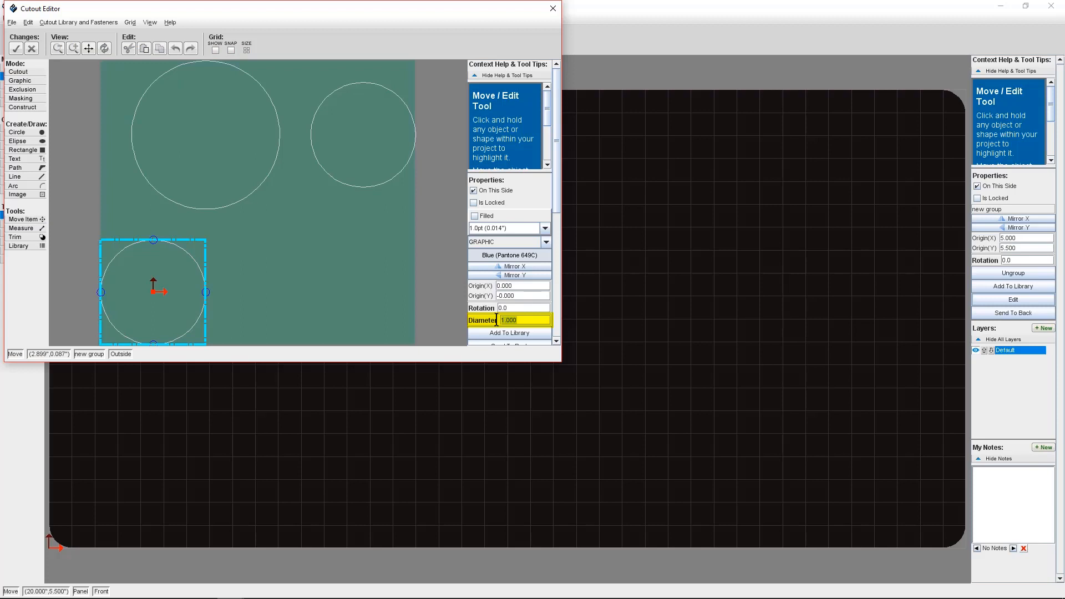
{"action": "type", "text": "0.9"}
{"action": "key", "text": "Return"}
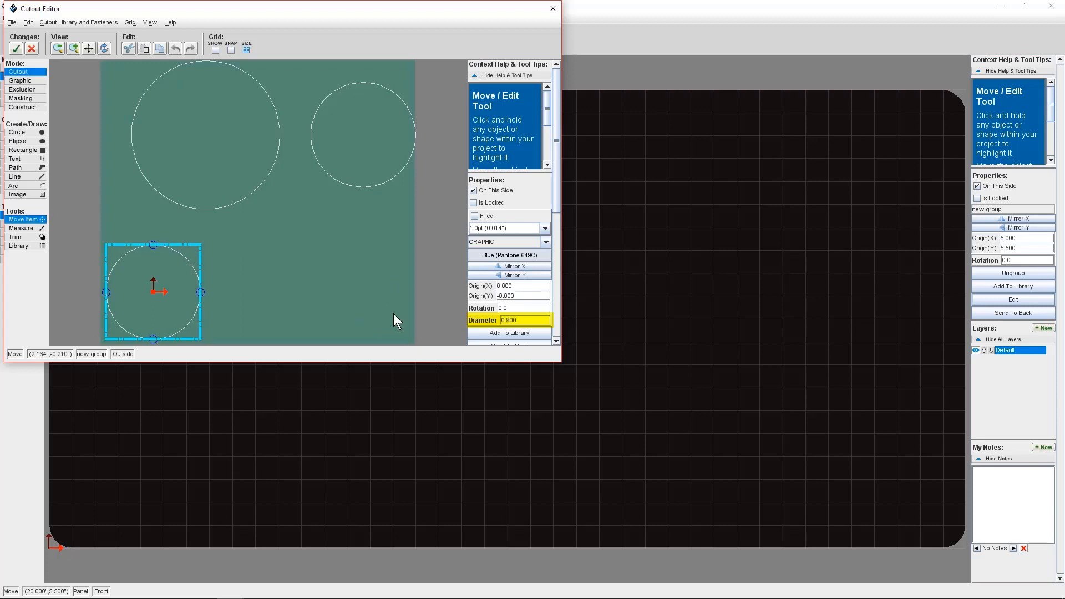
Select all three circles in the group, change their colour to Green (Pantone 355C), and apply the group edit.
{"action": "left_click_drag", "start_coordinate": [394, 315], "coordinate": [136, 134]}
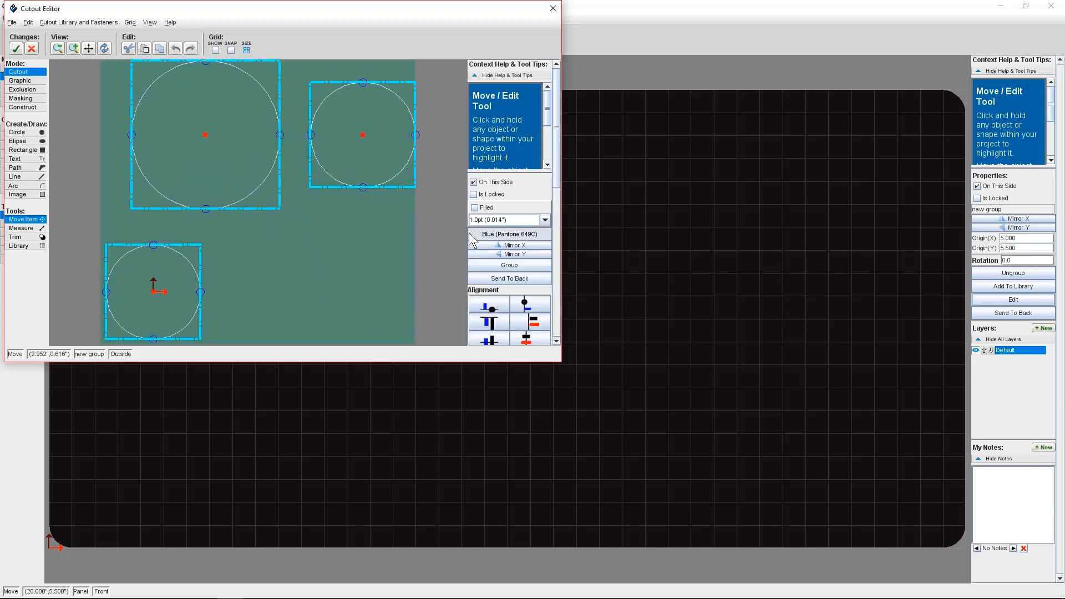
{"action": "left_click", "coordinate": [514, 235]}
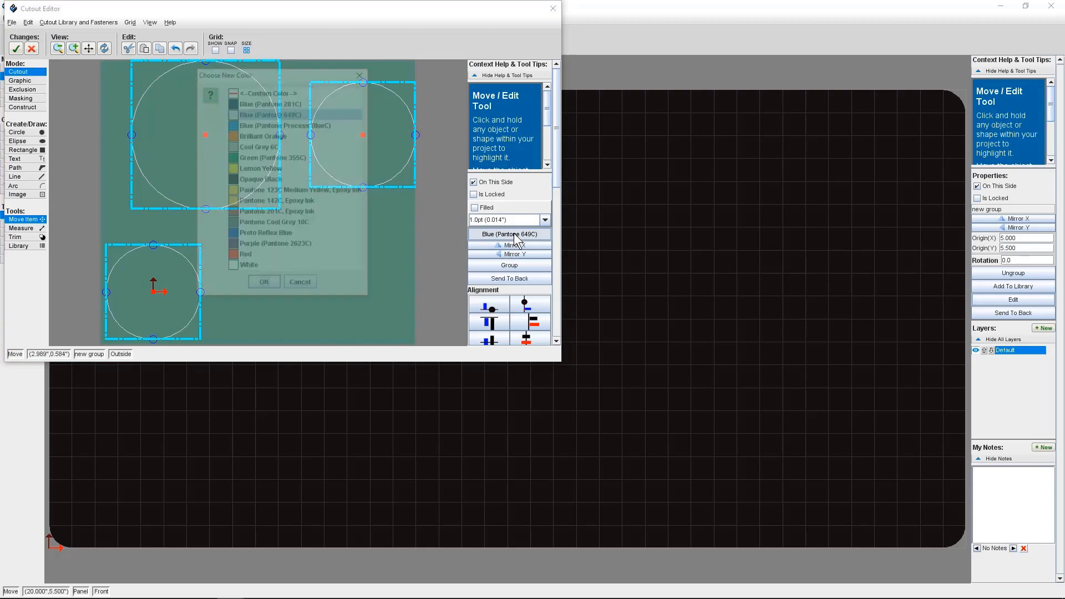
{"action": "left_click", "coordinate": [265, 158]}
{"action": "left_click", "coordinate": [265, 286]}
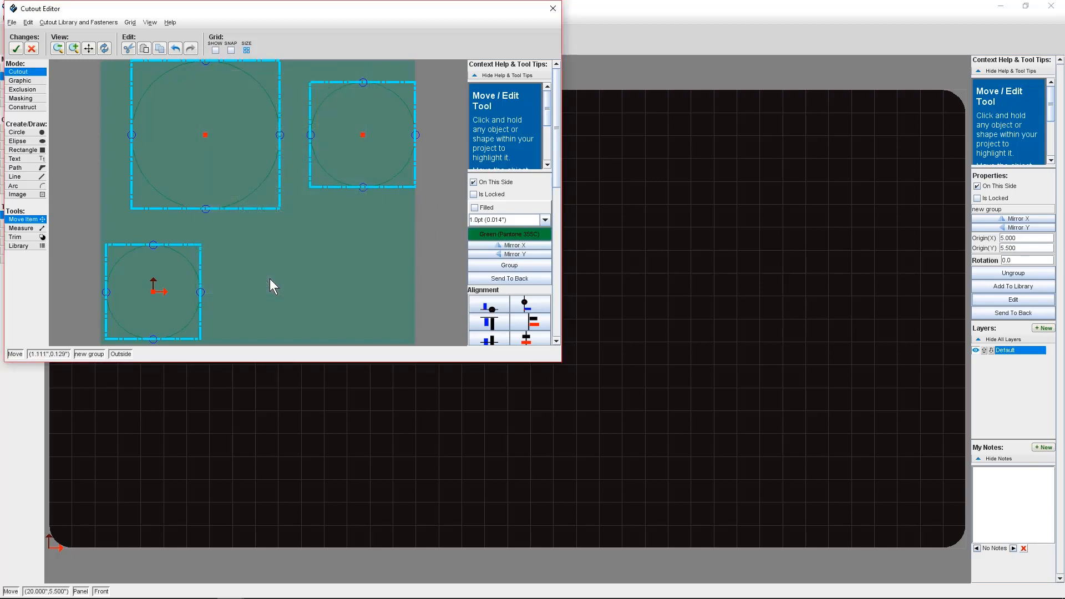
{"action": "left_click", "coordinate": [17, 50]}
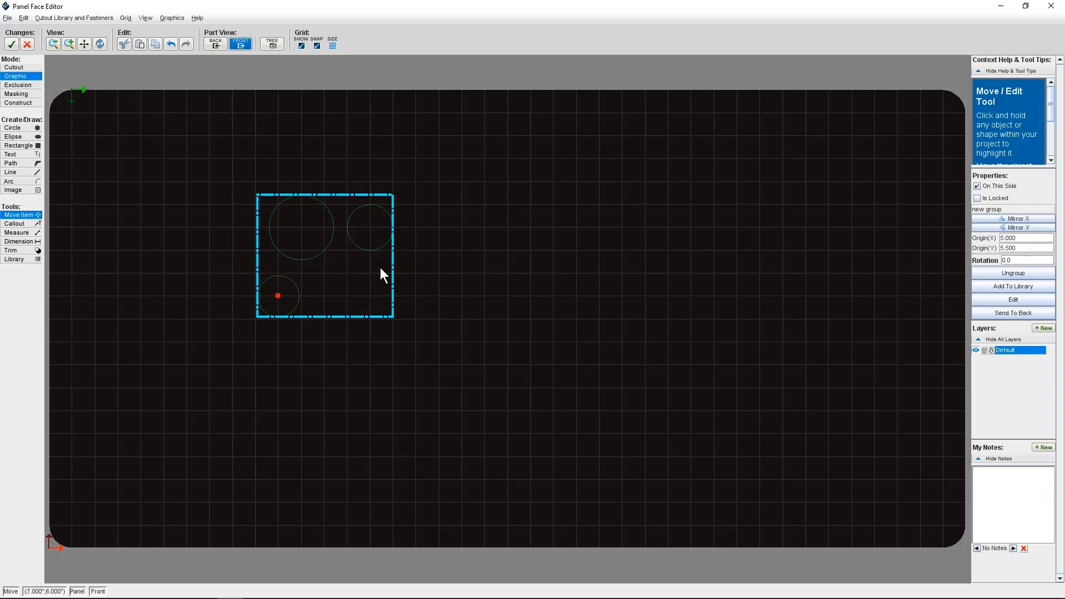
Select the circle group and add it to the library under the name Circle Graphics.
{"action": "left_click", "coordinate": [444, 256]}
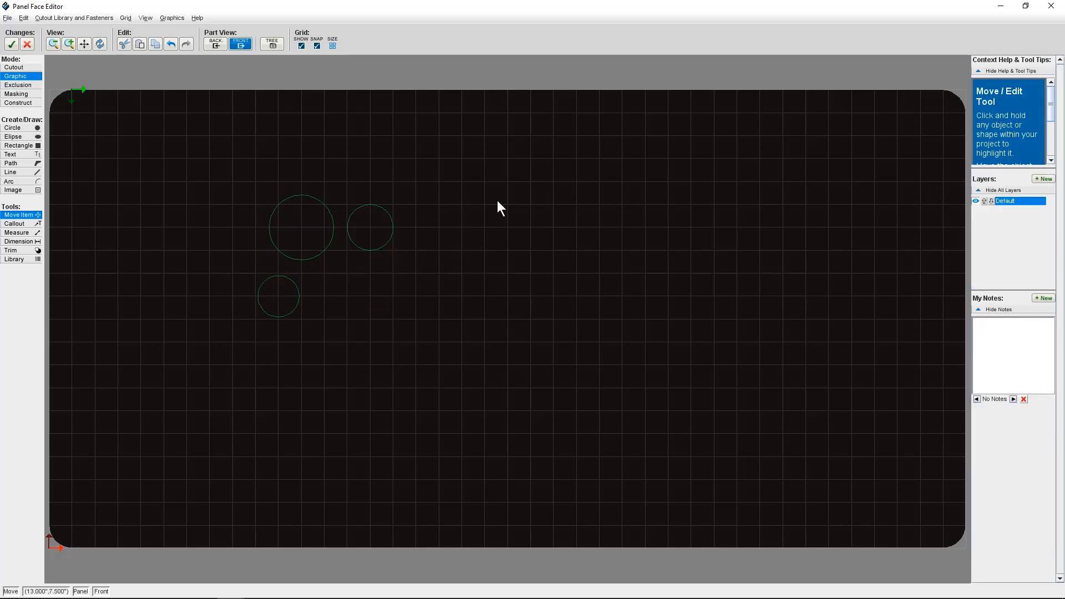
{"action": "left_click_drag", "start_coordinate": [441, 179], "coordinate": [215, 338]}
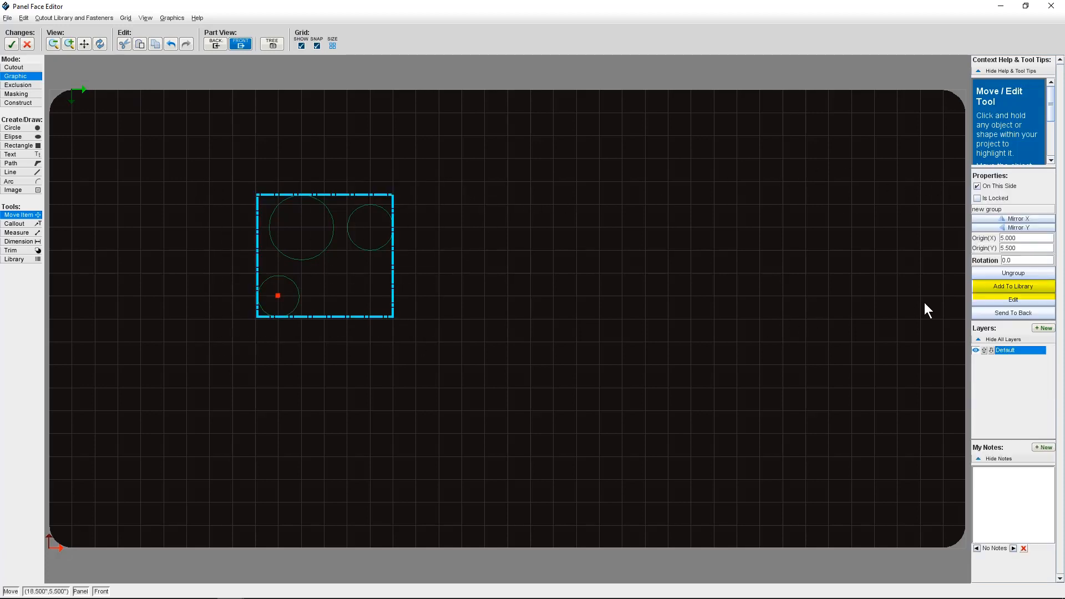
{"action": "left_click", "coordinate": [1005, 286]}
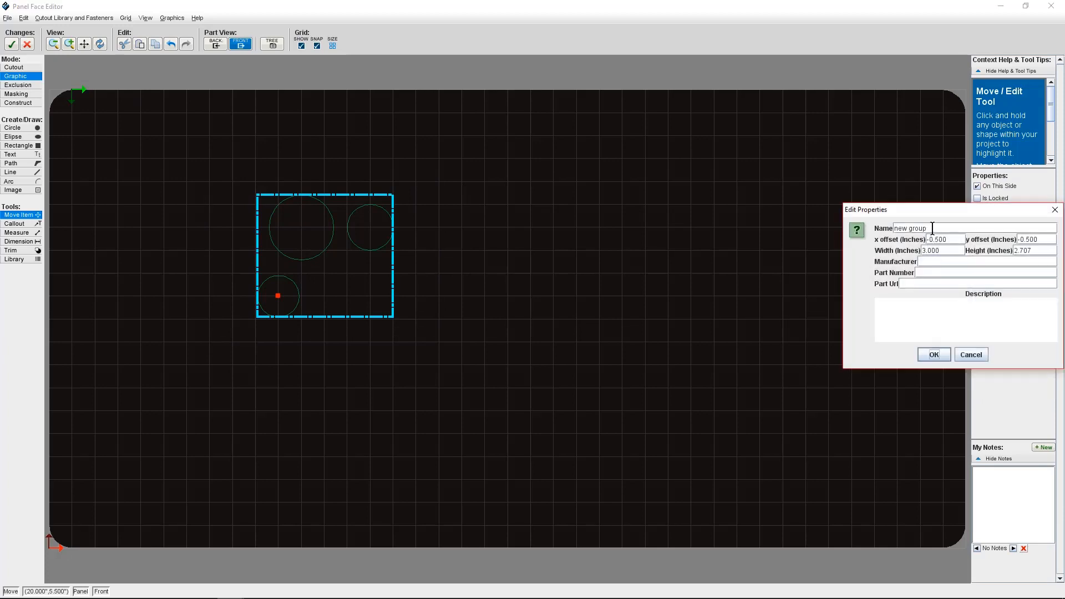
{"action": "left_click_drag", "start_coordinate": [935, 228], "coordinate": [886, 223]}
{"action": "type", "text": "Circle Graphics"}
{"action": "left_click", "coordinate": [934, 355]}
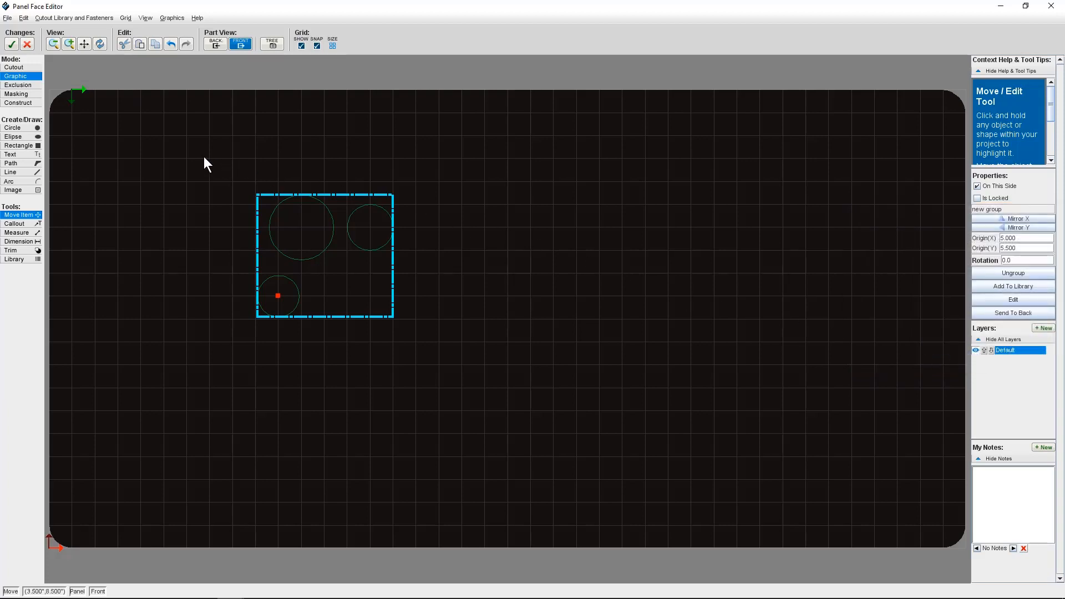
Open the cutout library and preview the Circle Graphics item in the personal library.
{"action": "left_click", "coordinate": [67, 20]}
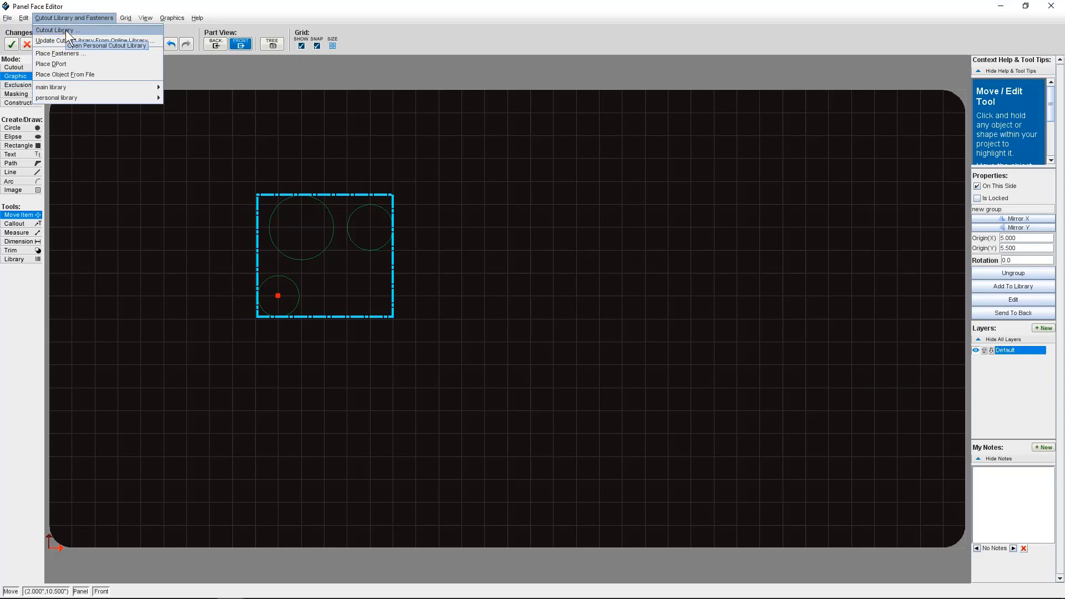
{"action": "left_click", "coordinate": [65, 30]}
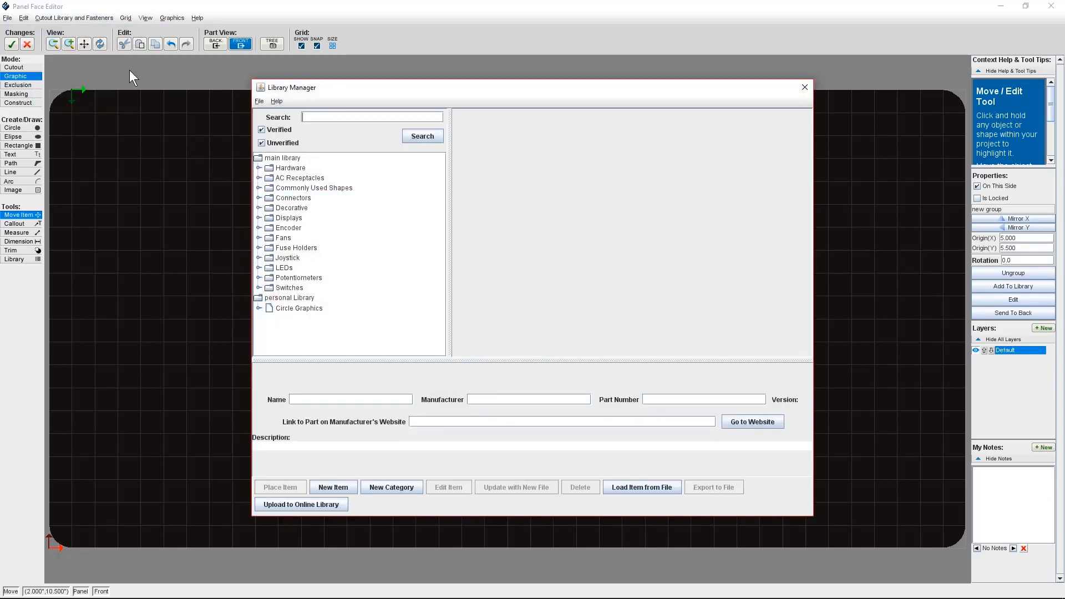
{"action": "left_click", "coordinate": [297, 309]}
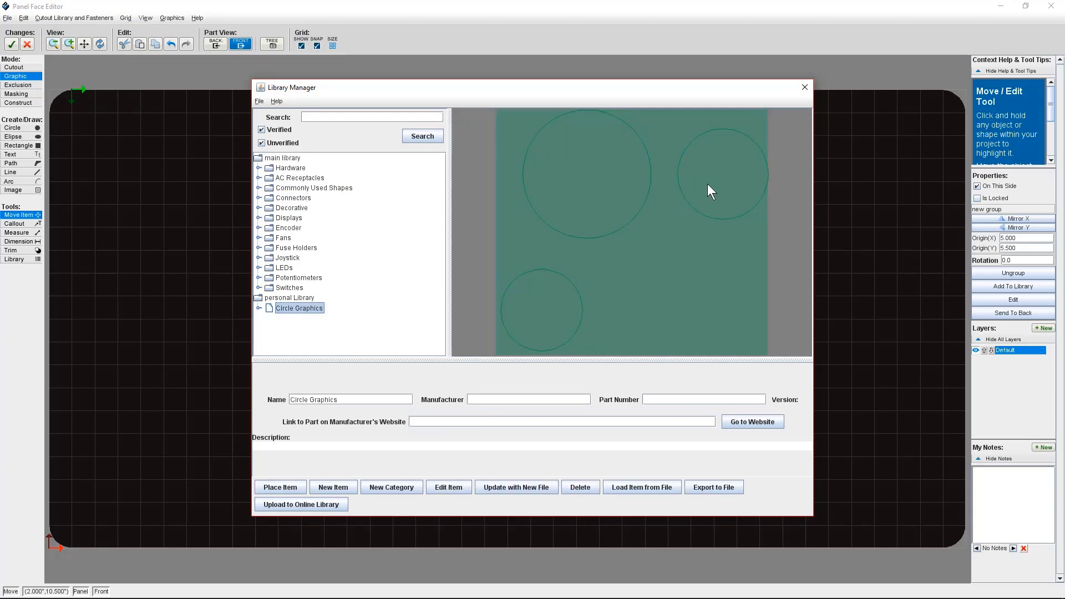
{"action": "left_click", "coordinate": [804, 88]}
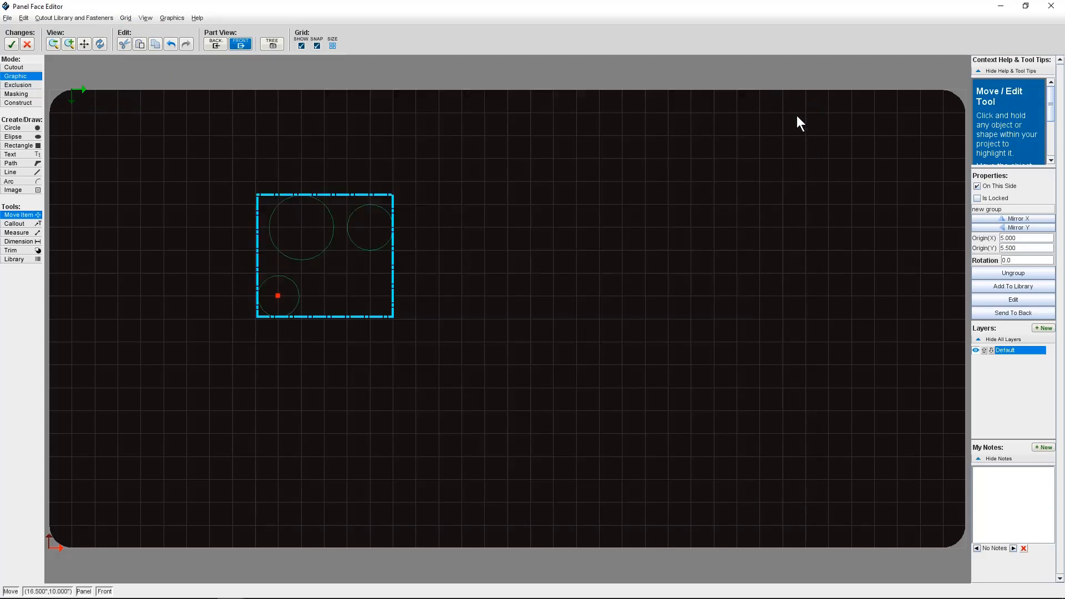
Open the circle group for editing, inspect each circle's properties, and close the group editor.
{"action": "left_click", "coordinate": [1000, 299]}
{"action": "left_click", "coordinate": [216, 167]}
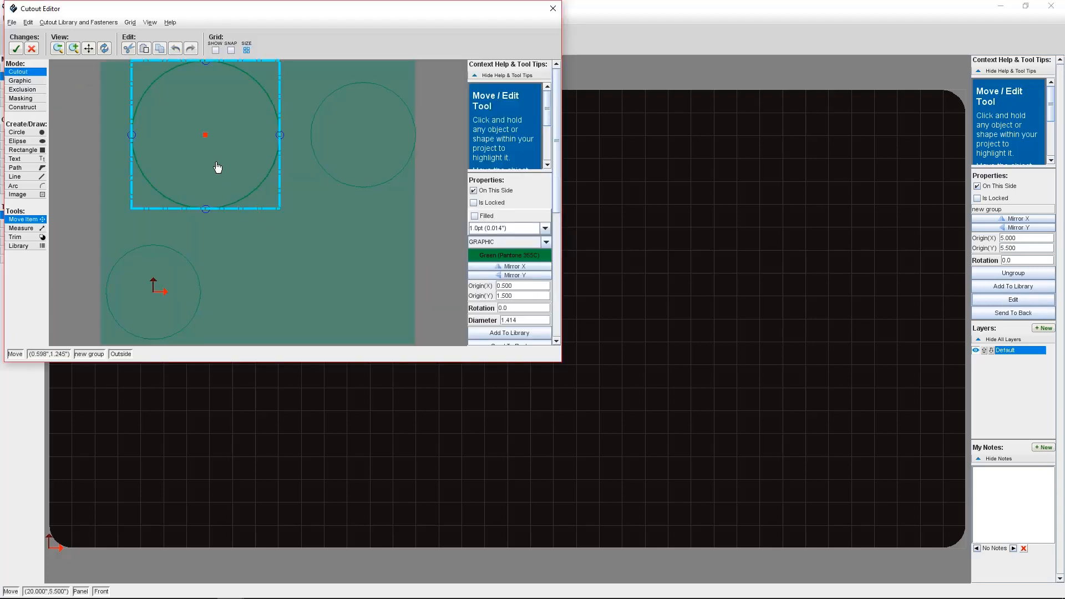
{"action": "left_click", "coordinate": [152, 285]}
{"action": "left_click", "coordinate": [368, 150]}
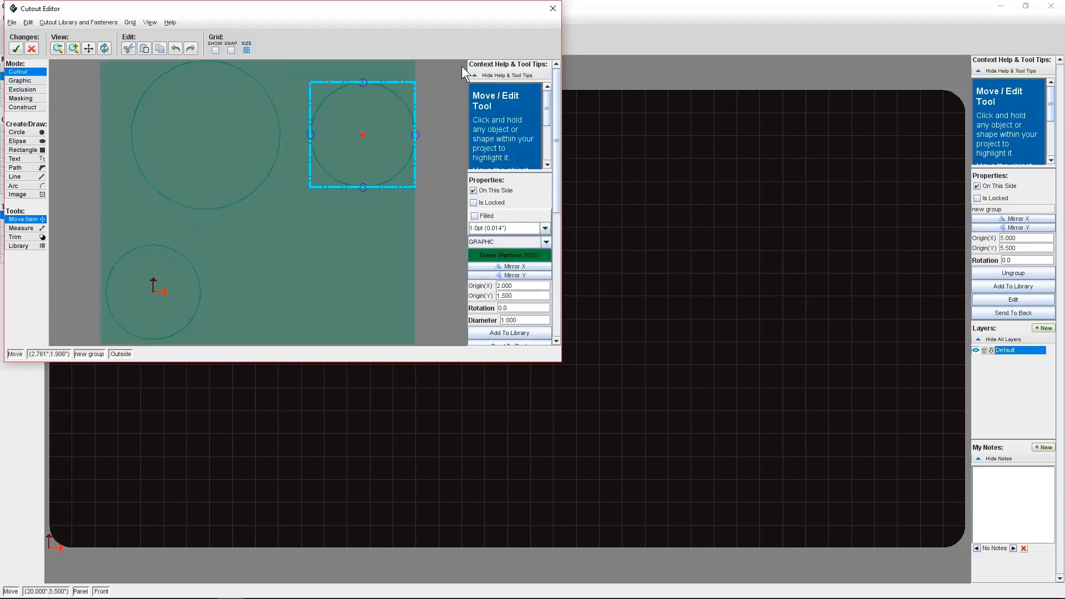
{"action": "left_click", "coordinate": [551, 11]}
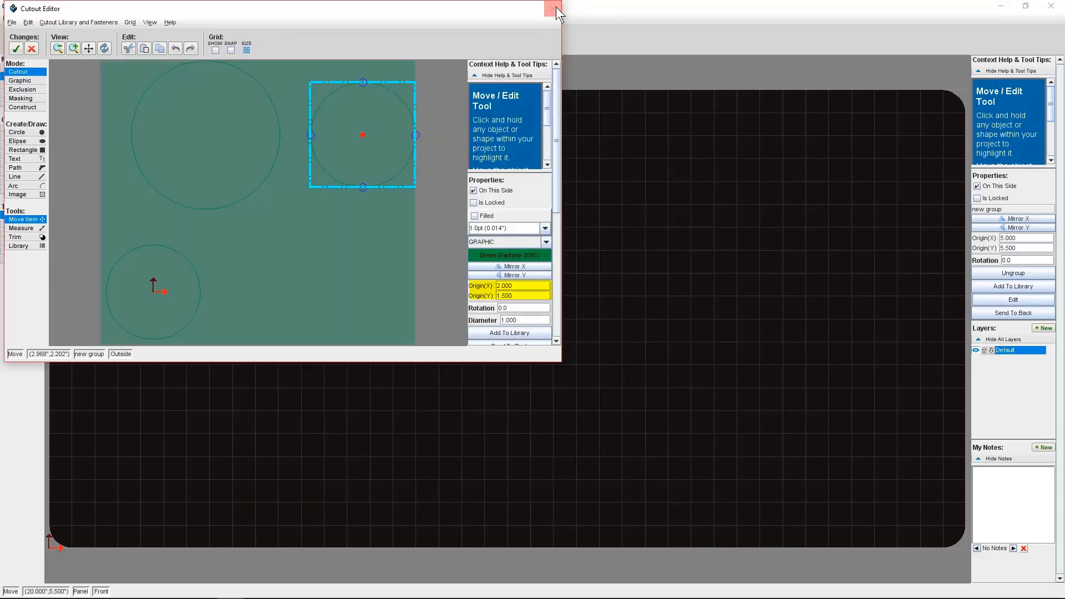
{"action": "left_click", "coordinate": [553, 8]}
Apply the panel face changes and return to the 3D view of the rounded panel.
{"action": "left_click", "coordinate": [11, 44]}
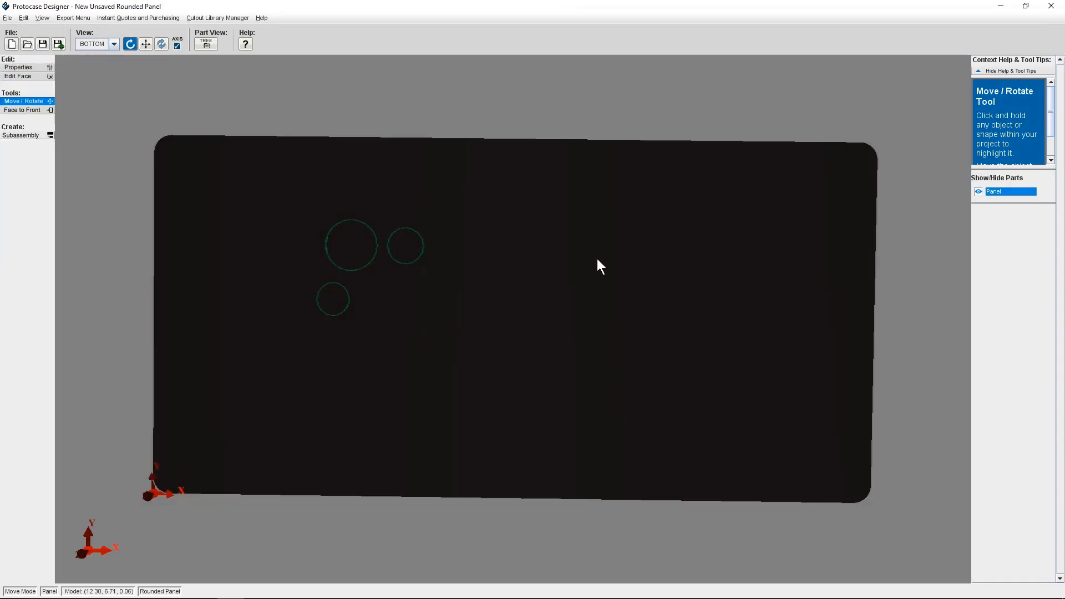
{"action": "mouse_move", "coordinate": [597, 259]}
{"action": "left_mouse_down"}
{"action": "mouse_move", "coordinate": [552, 278]}
{"action": "mouse_move", "coordinate": [642, 261]}
{"action": "mouse_move", "coordinate": [600, 263]}
{"action": "left_mouse_up"}
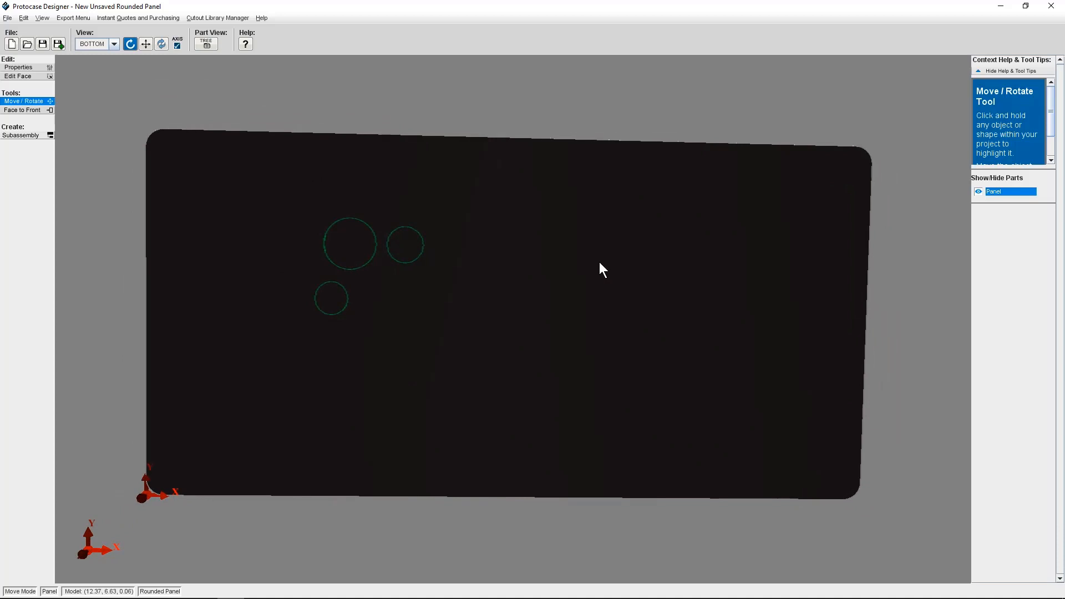